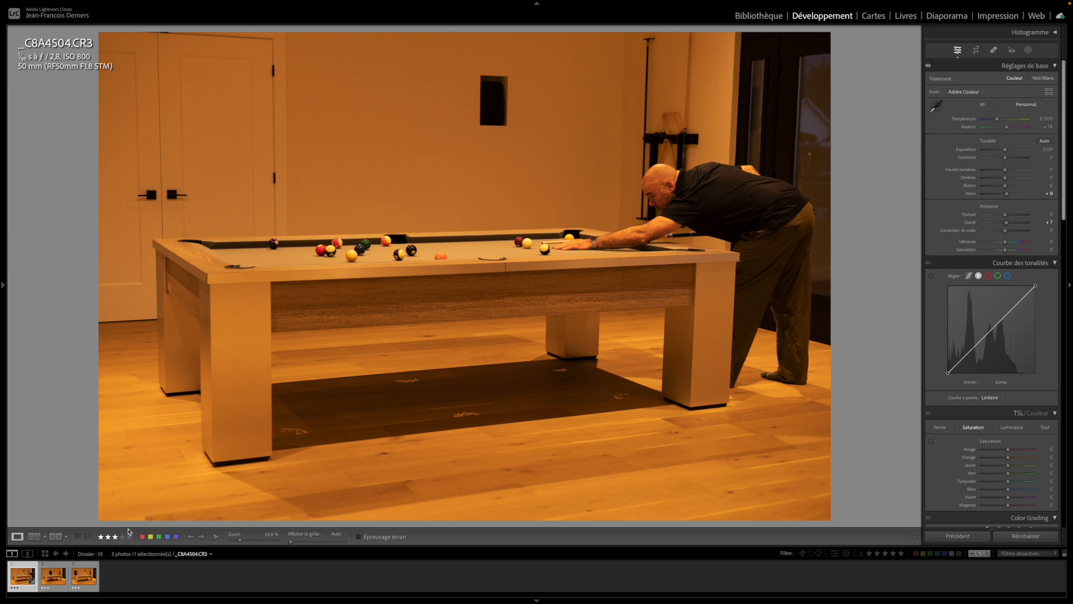
Review the three pool table photos one after another and return to _C8A4504.CR3.
{"action": "left_click", "coordinate": [53, 576]}
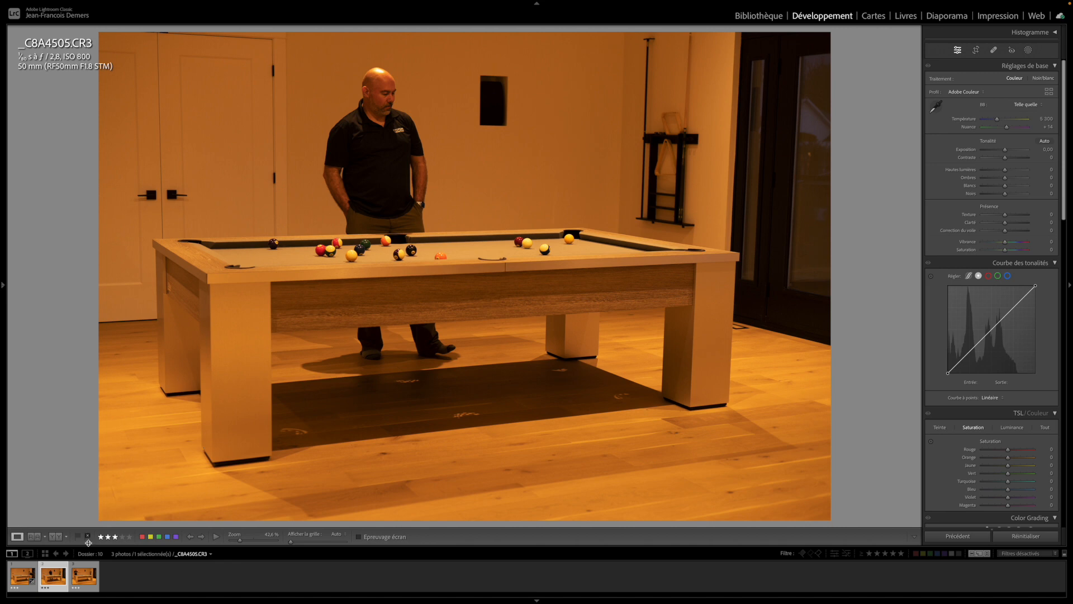
{"action": "left_click", "coordinate": [83, 576]}
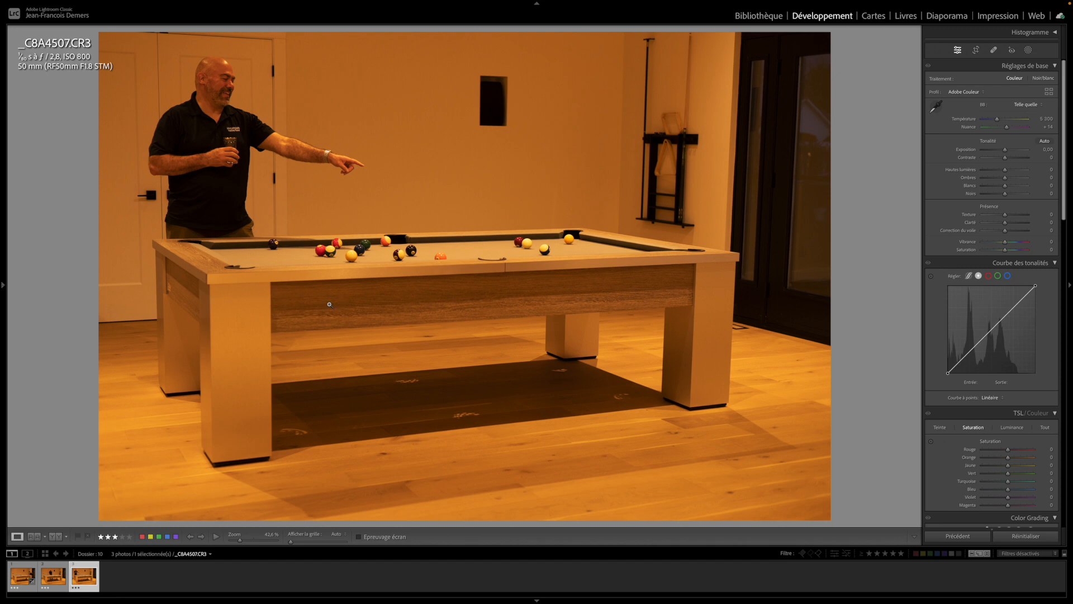
{"action": "left_click", "coordinate": [23, 576]}
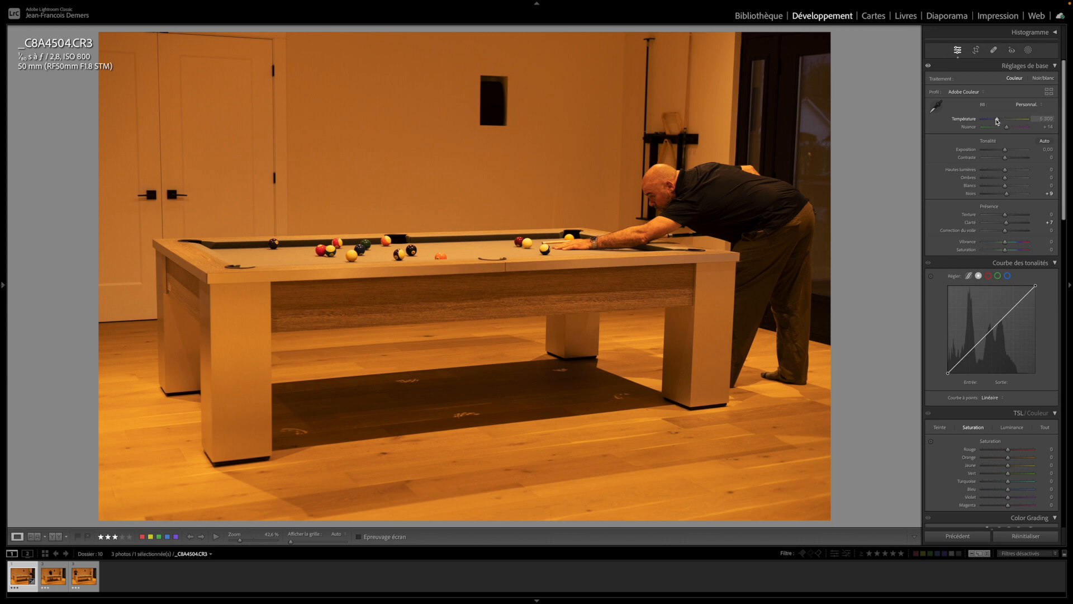
Correct the orange cast of _C8A4504.CR3 by setting the white balance temperature to 2994 and the tint to +3.
{"action": "left_click_drag", "start_coordinate": [997, 121], "coordinate": [989, 125]}
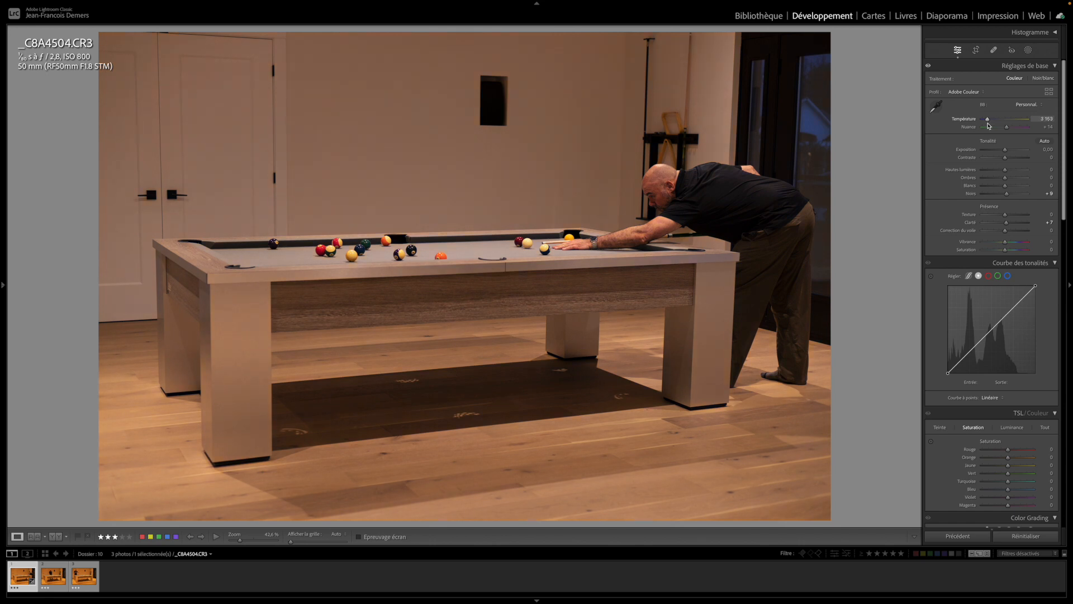
{"action": "left_click_drag", "start_coordinate": [989, 126], "coordinate": [987, 127]}
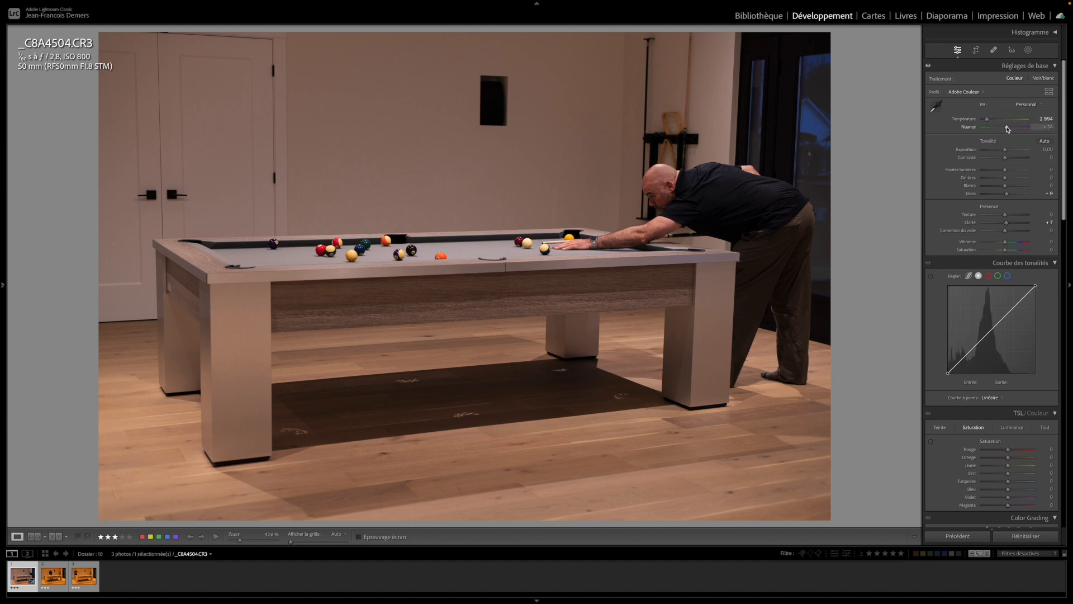
{"action": "left_click_drag", "start_coordinate": [1007, 127], "coordinate": [1006, 129]}
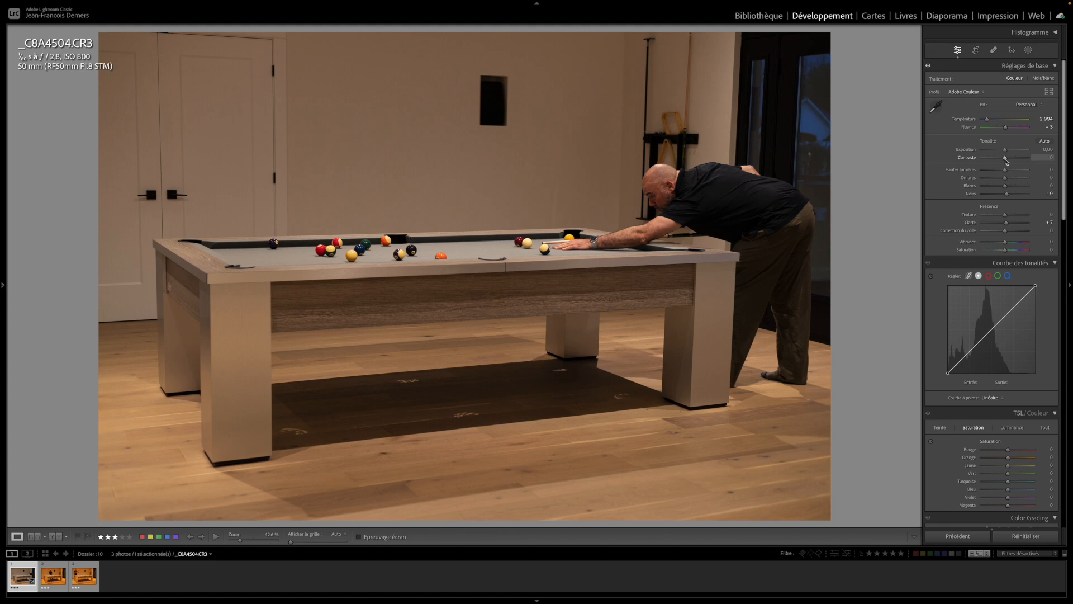
Set the photo's contrast to +11, blacks to +16, clarity to +12 and vibrance to +15.
{"action": "left_click_drag", "start_coordinate": [1006, 160], "coordinate": [1009, 163]}
{"action": "left_click_drag", "start_coordinate": [1008, 194], "coordinate": [1009, 195]}
{"action": "left_click_drag", "start_coordinate": [1007, 225], "coordinate": [1009, 244]}
Shape the tone curve into a slight S by lowering the shadows and adding a point in the highlights.
{"action": "left_click_drag", "start_coordinate": [965, 355], "coordinate": [965, 358]}
{"action": "left_click_drag", "start_coordinate": [1011, 312], "coordinate": [1011, 308]}
{"action": "left_click_drag", "start_coordinate": [966, 358], "coordinate": [968, 360]}
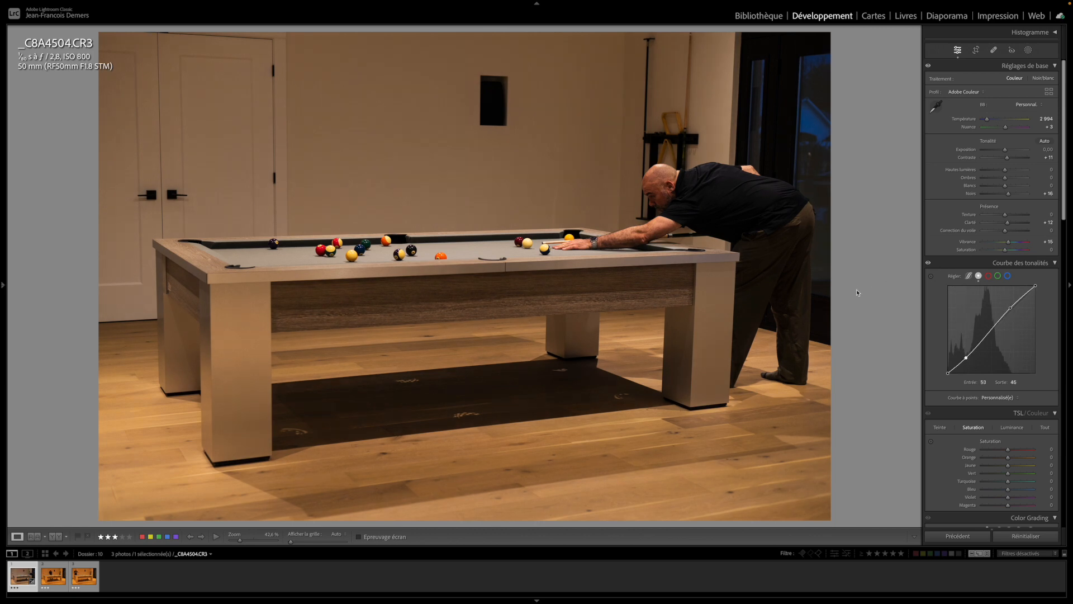
{"action": "scroll", "coordinate": [939, 312], "scroll_direction": "down", "scroll_amount": 10}
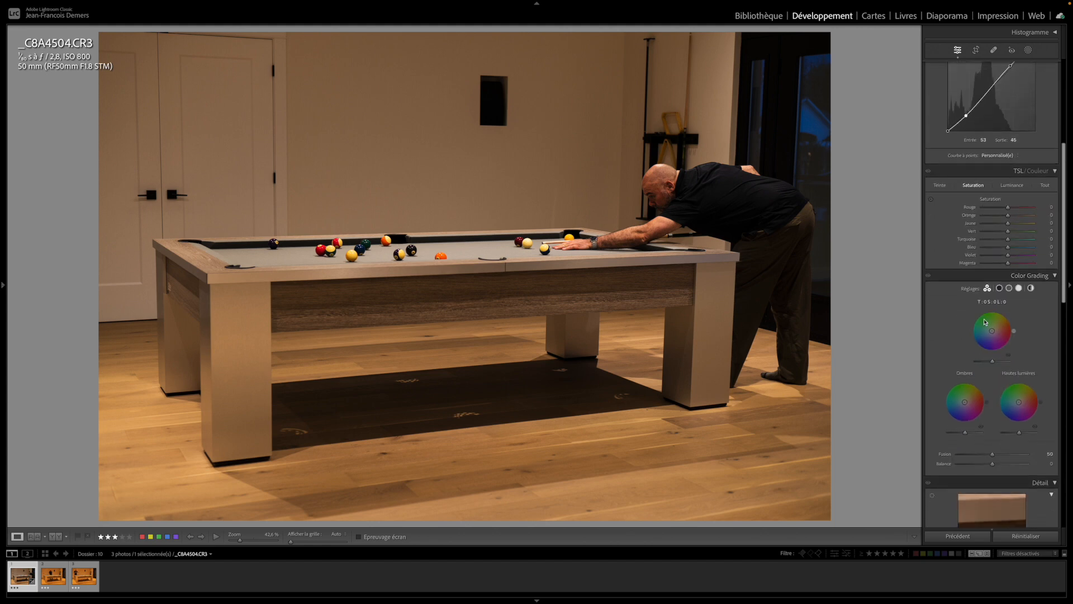
{"action": "scroll", "coordinate": [985, 322], "scroll_direction": "down", "scroll_amount": 6}
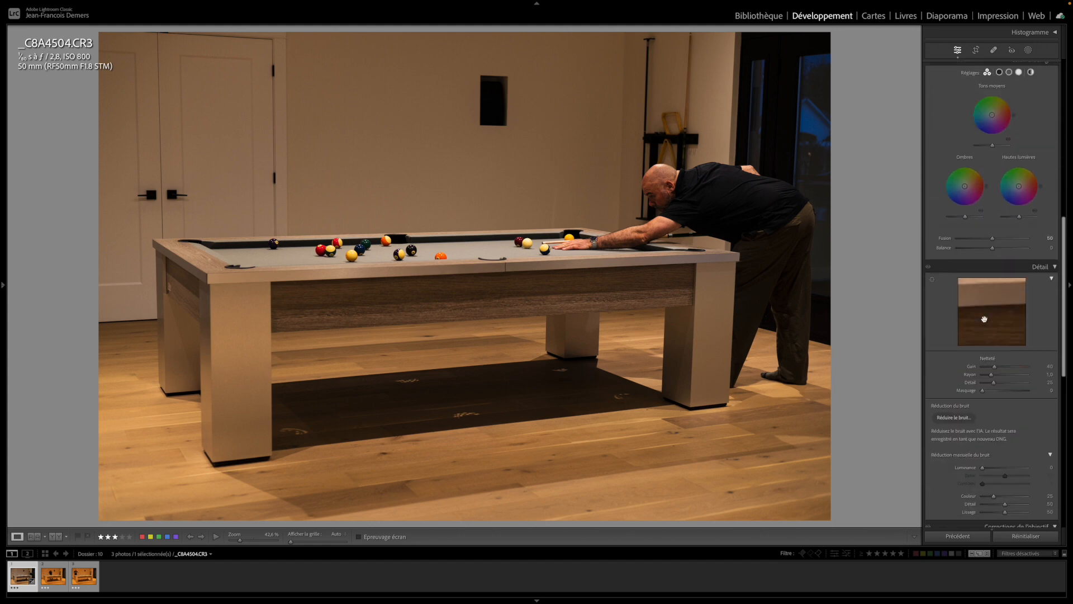
{"action": "scroll", "coordinate": [985, 322], "scroll_direction": "up", "scroll_amount": 15}
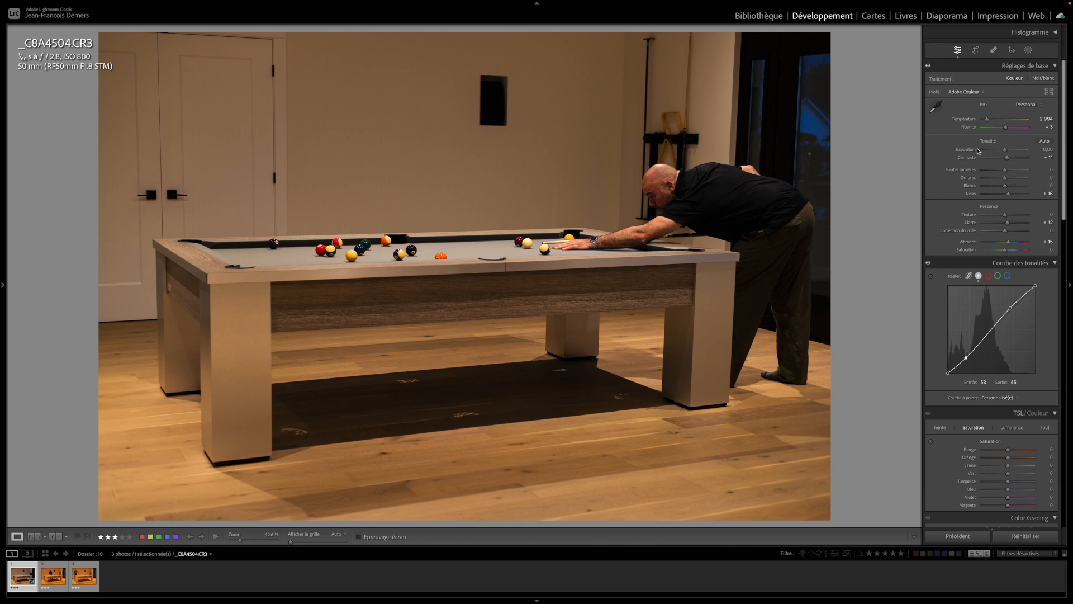
{"action": "scroll", "coordinate": [976, 175], "scroll_direction": "up", "scroll_amount": 1}
{"action": "scroll", "coordinate": [976, 175], "scroll_direction": "down", "scroll_amount": 1}
Synchronize the develop settings of _C8A4504.CR3 to the other two photos, keeping the default setting selection.
{"action": "left_click", "coordinate": [64, 584], "text": "super"}
{"action": "left_click", "coordinate": [69, 583], "text": "super"}
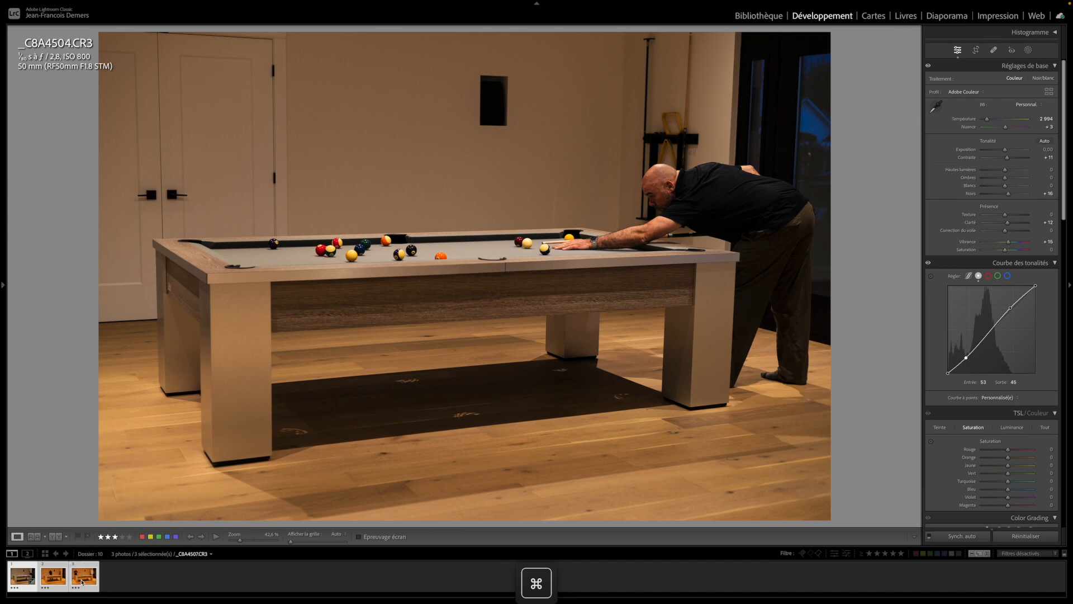
{"action": "right_click", "coordinate": [23, 578]}
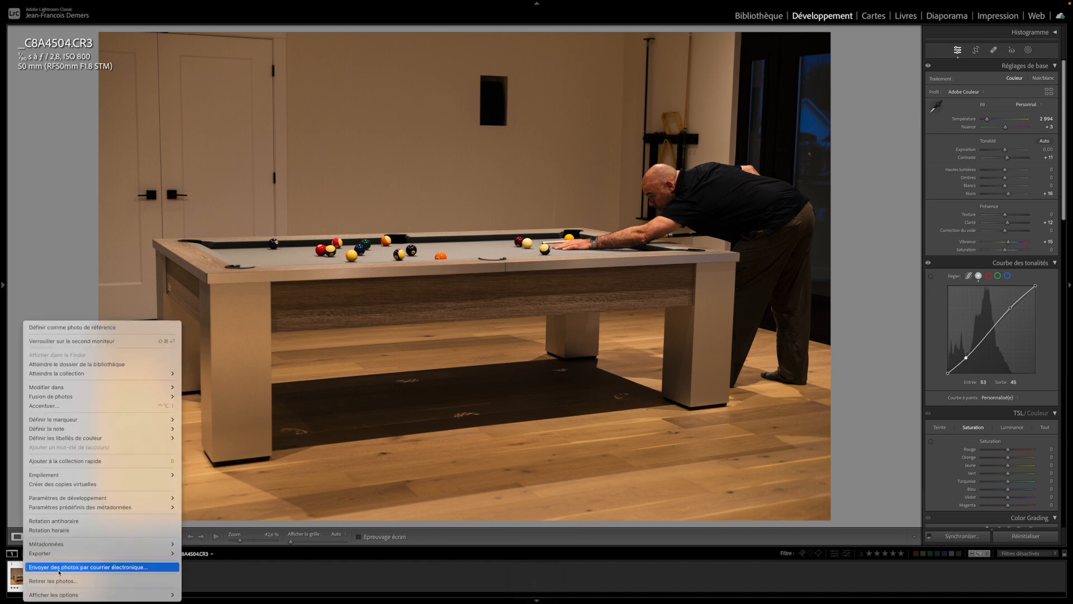
{"action": "mouse_move", "coordinate": [77, 502]}
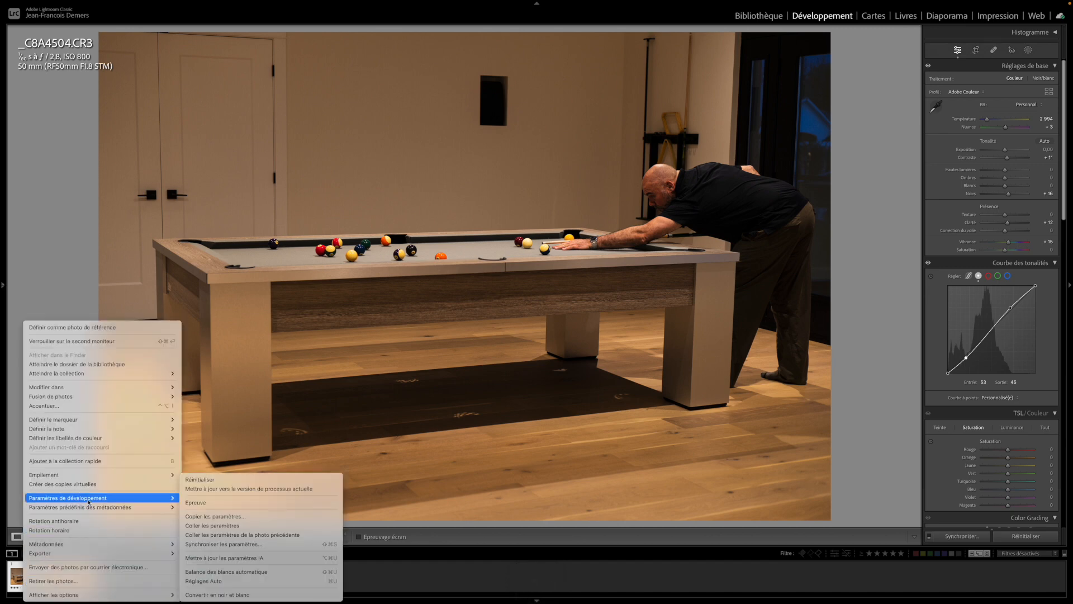
{"action": "left_click", "coordinate": [243, 545]}
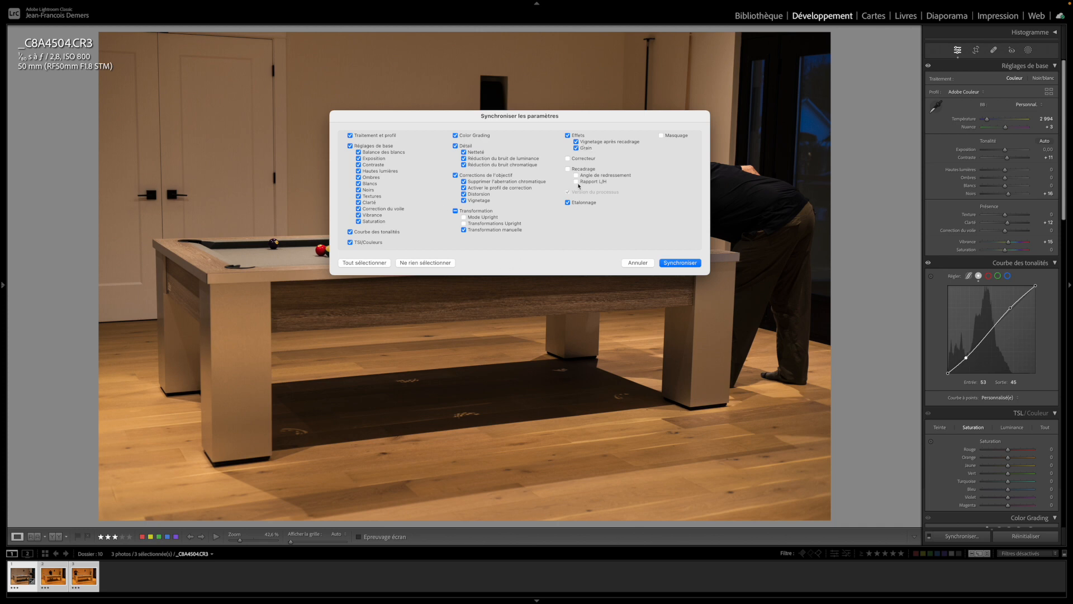
{"action": "left_click", "coordinate": [680, 262]}
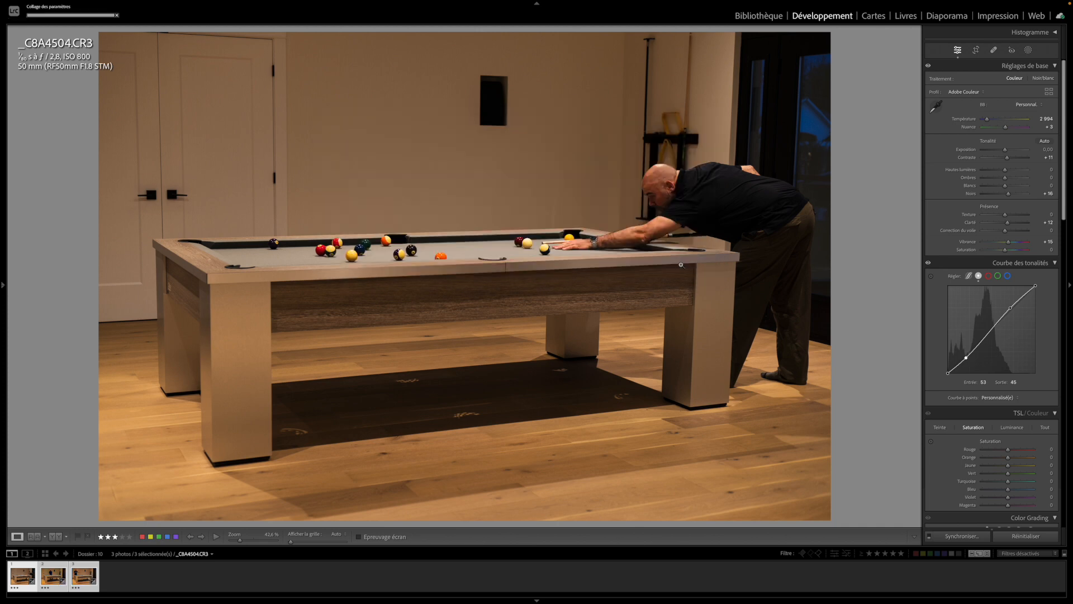
Check the synchronized corrections on the second and third photos, then make _C8A4504.CR3 active again.
{"action": "left_click", "coordinate": [51, 580]}
{"action": "left_click", "coordinate": [82, 576]}
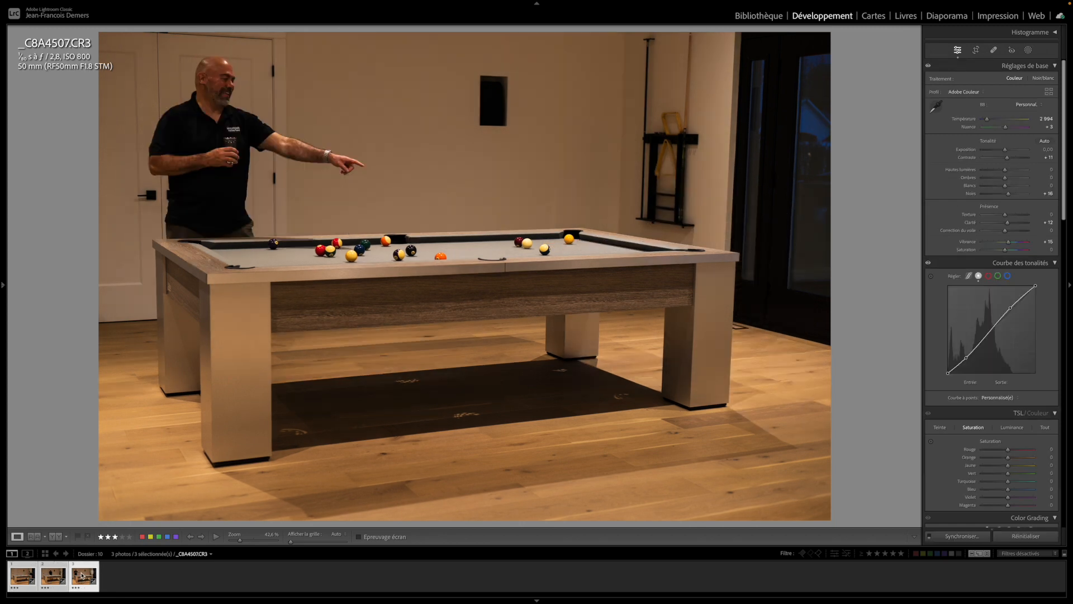
{"action": "left_click", "coordinate": [24, 580]}
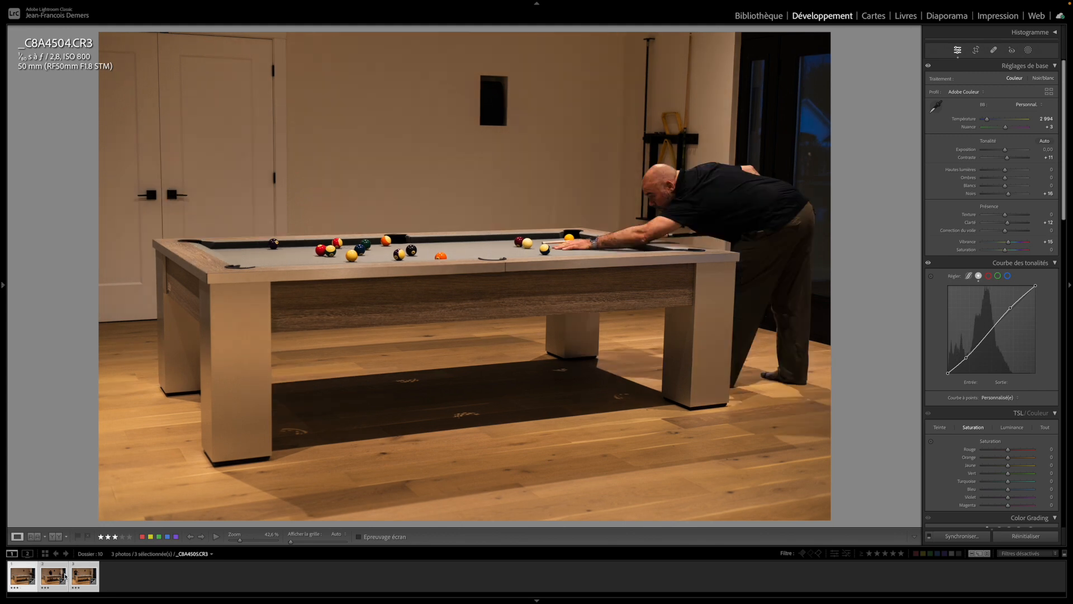
Open the three selected photos as layers in Photoshop, enlarge the window and fit the image to it.
{"action": "key", "text": "shift"}
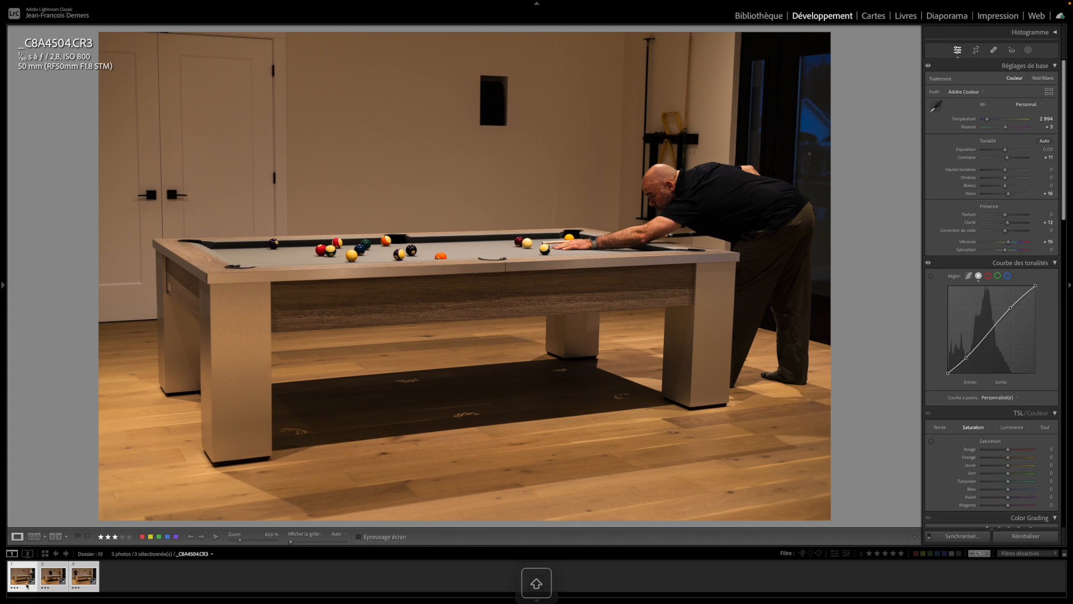
{"action": "right_click", "coordinate": [23, 578]}
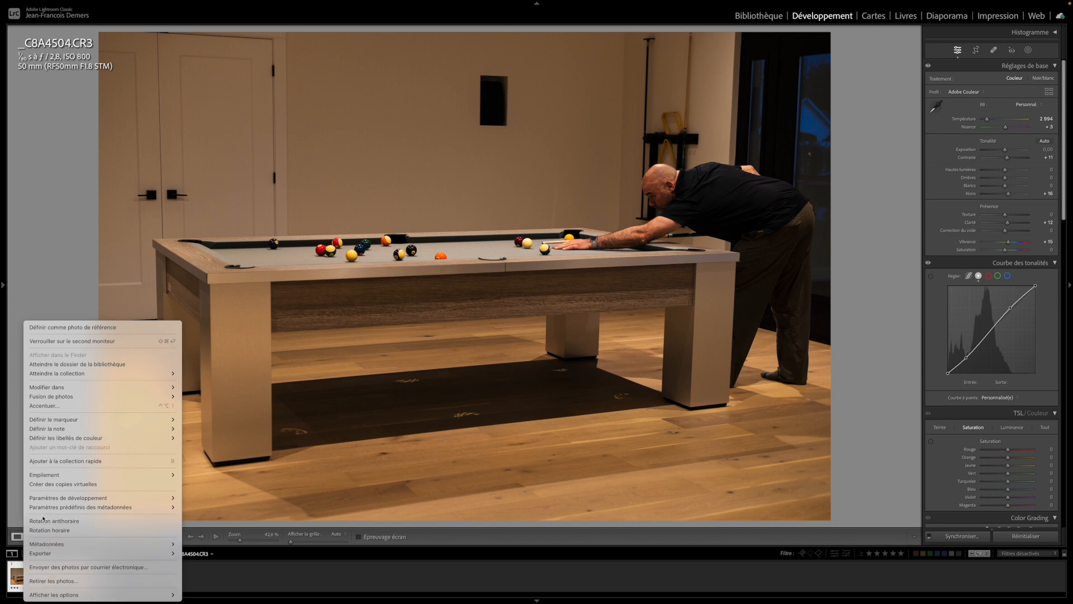
{"action": "mouse_move", "coordinate": [62, 388]}
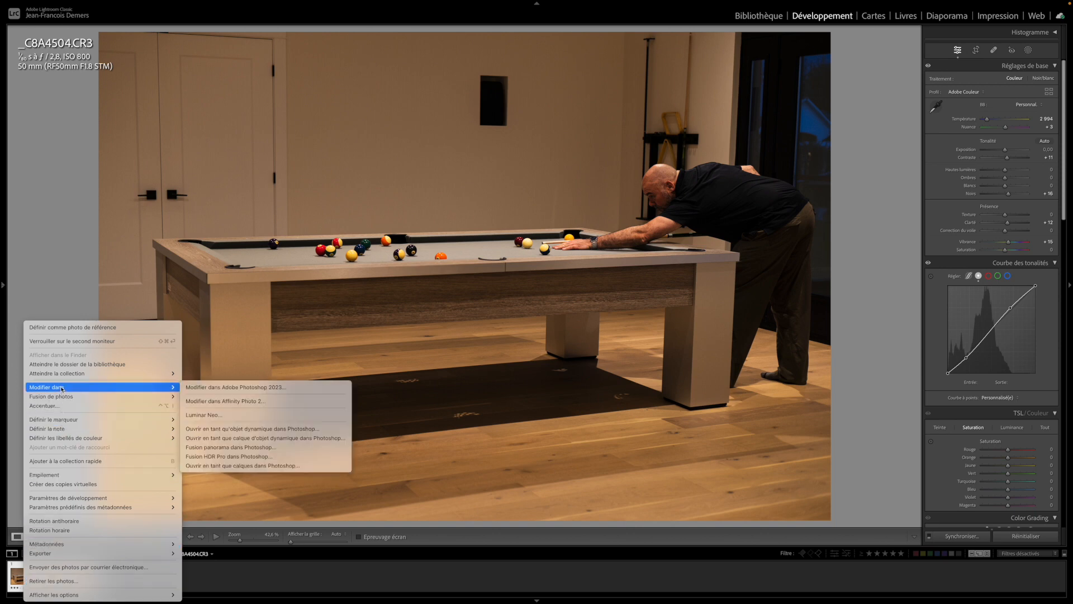
{"action": "left_click", "coordinate": [236, 465]}
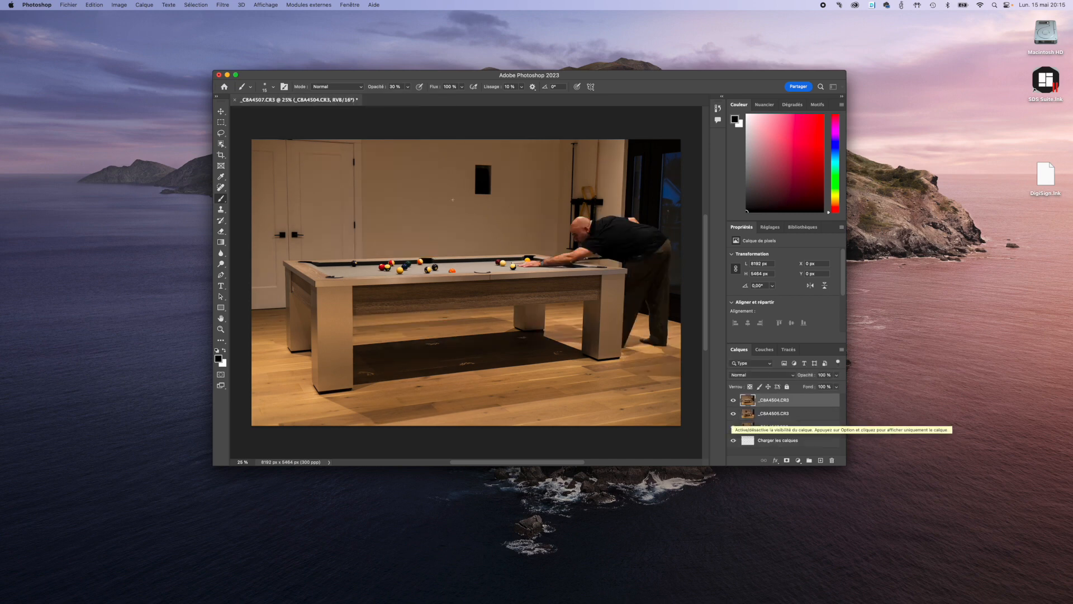
{"action": "left_click", "coordinate": [237, 75]}
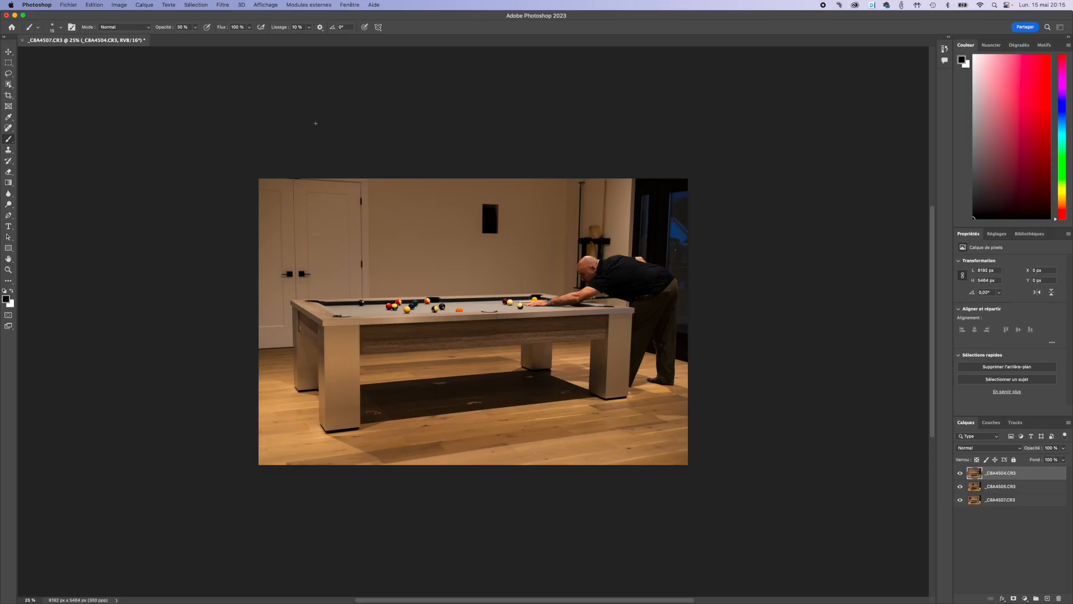
{"action": "key", "text": "super+0"}
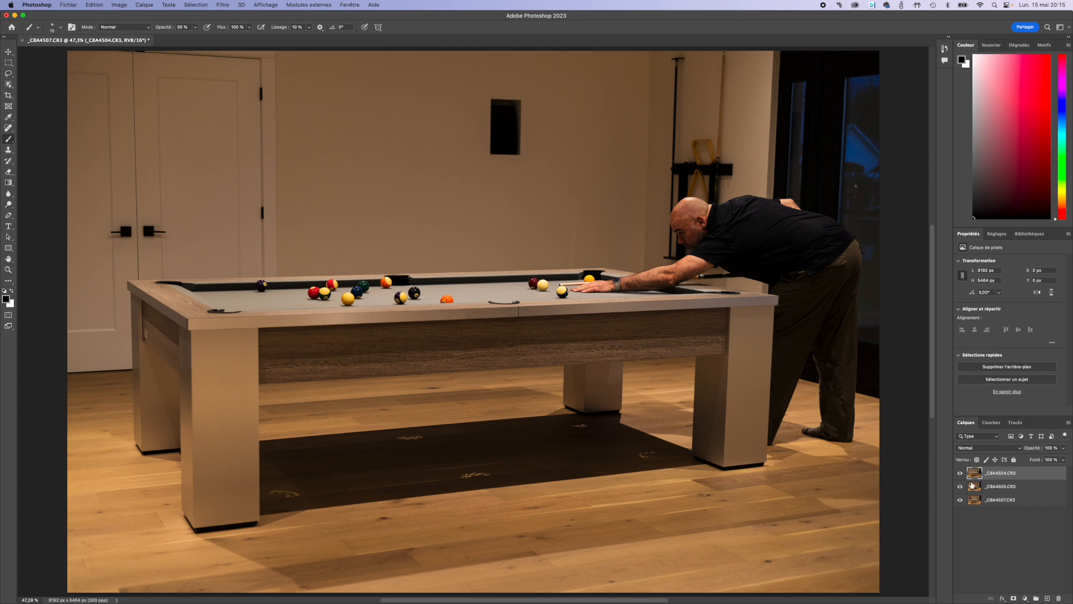
Reorder the layers so _C8A4507.CR3 is on top, _C8A4505.CR3 in the middle and _C8A4504.CR3 at the bottom.
{"action": "left_click_drag", "start_coordinate": [996, 475], "coordinate": [996, 510]}
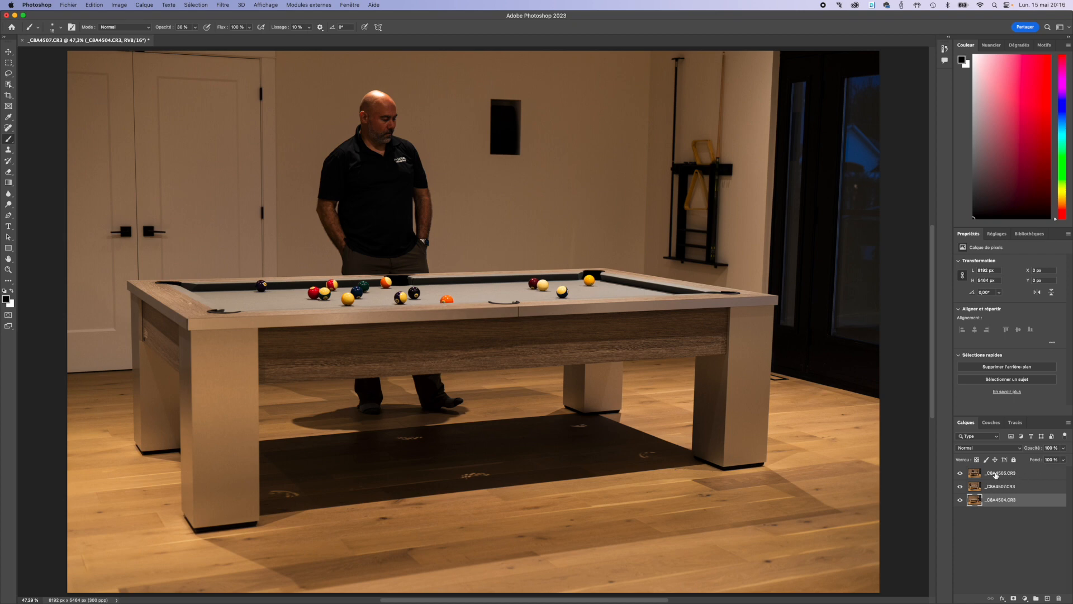
{"action": "left_click_drag", "start_coordinate": [1001, 474], "coordinate": [999, 493]}
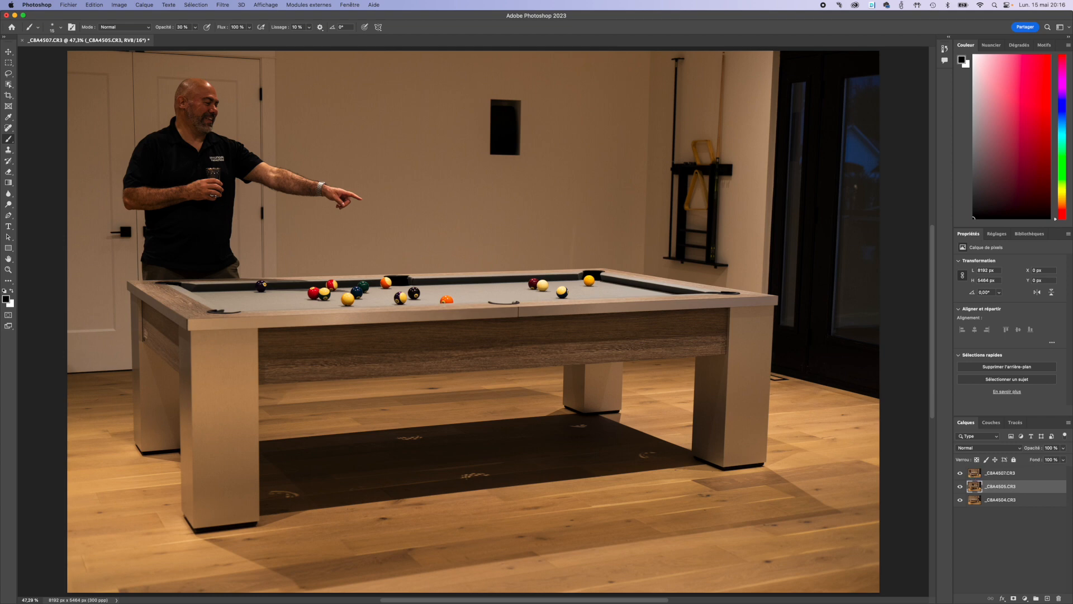
{"action": "key", "text": "bracketright"}
Select all three layers and auto-align them with the automatic projection.
{"action": "left_click", "coordinate": [1005, 473]}
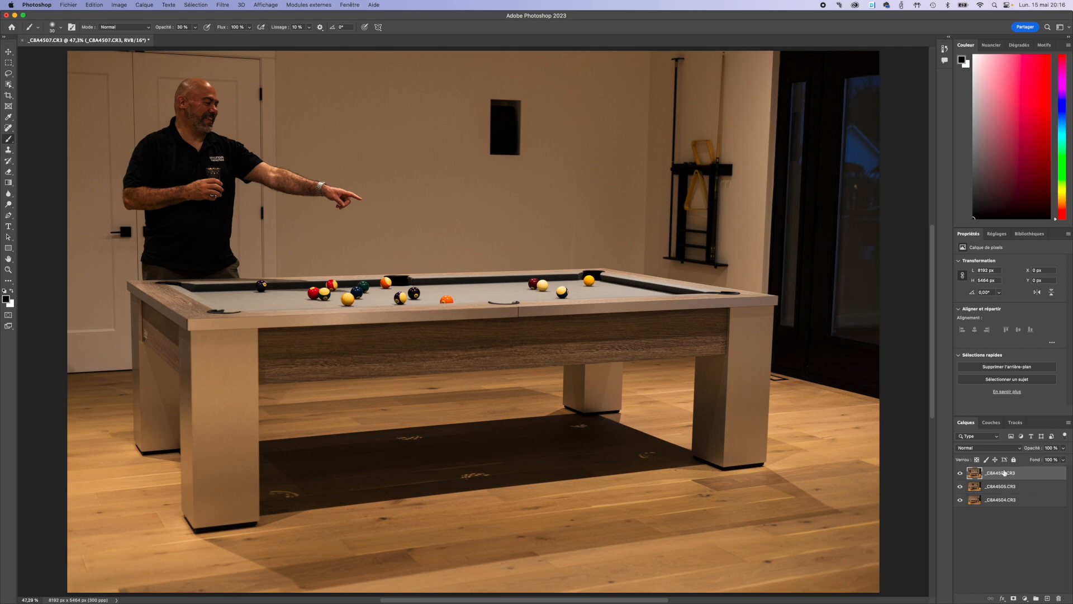
{"action": "left_click", "coordinate": [1006, 501], "text": "shift"}
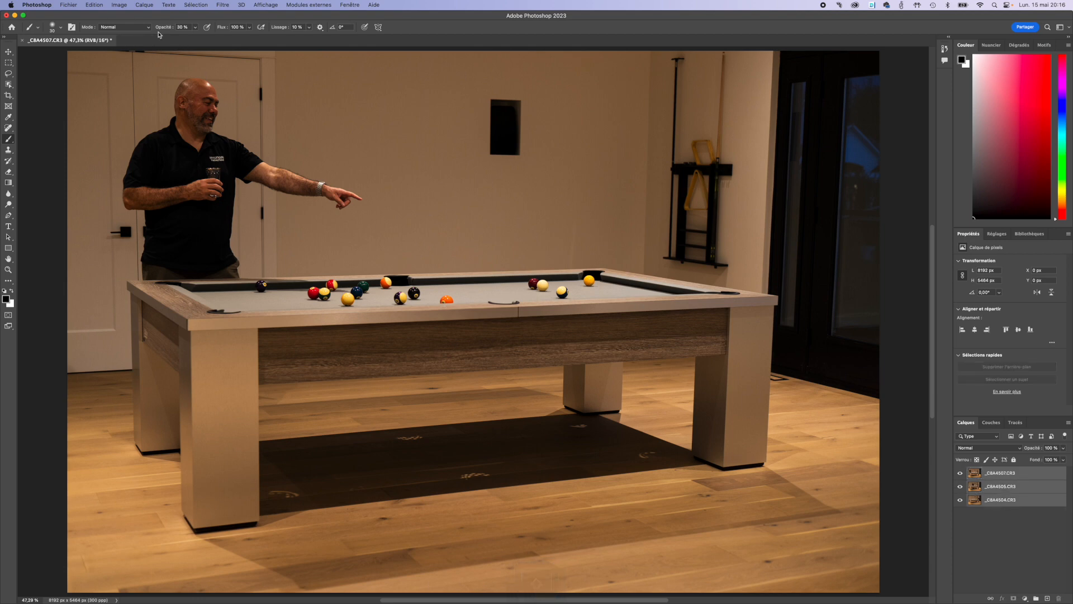
{"action": "left_click", "coordinate": [93, 7]}
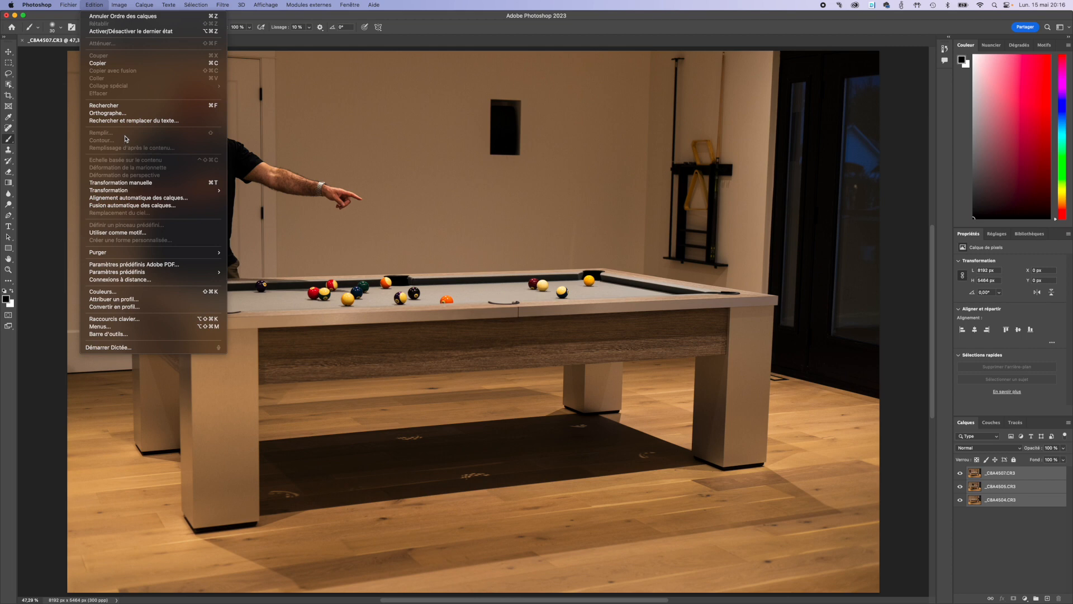
{"action": "left_click", "coordinate": [153, 200]}
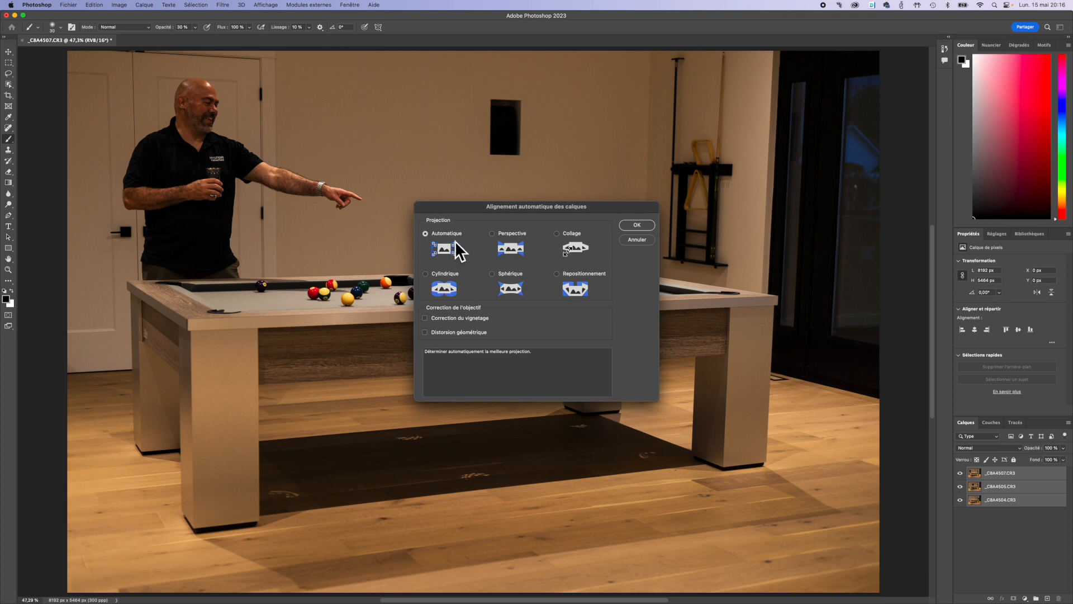
{"action": "left_click", "coordinate": [638, 225]}
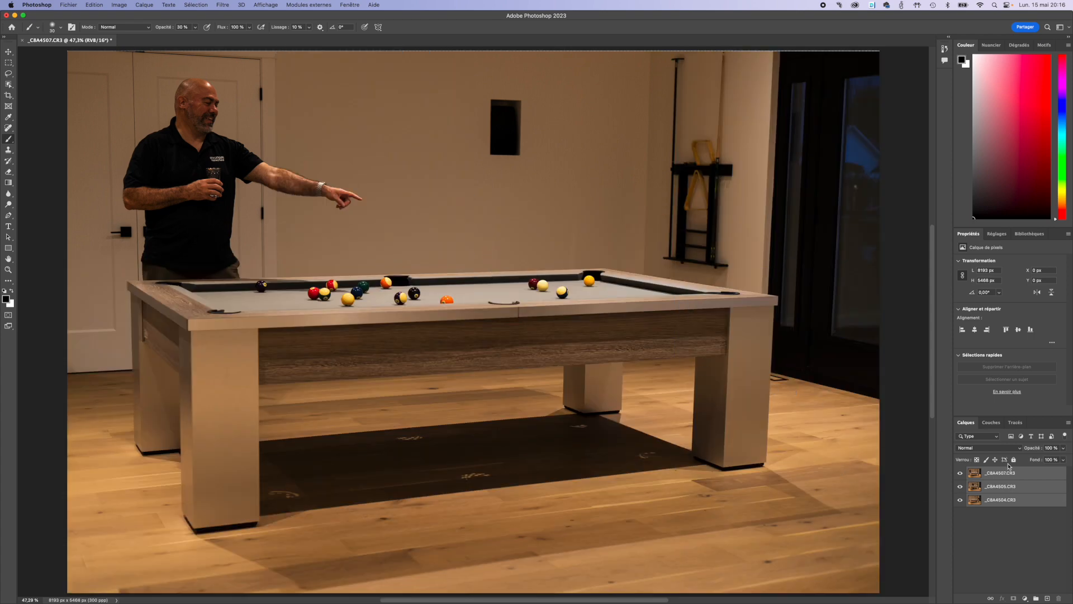
Hide the _C8A4507.CR3 layer and briefly hide _C8A4505.CR3 to view the bottom layer before showing it again.
{"action": "left_click", "coordinate": [960, 473]}
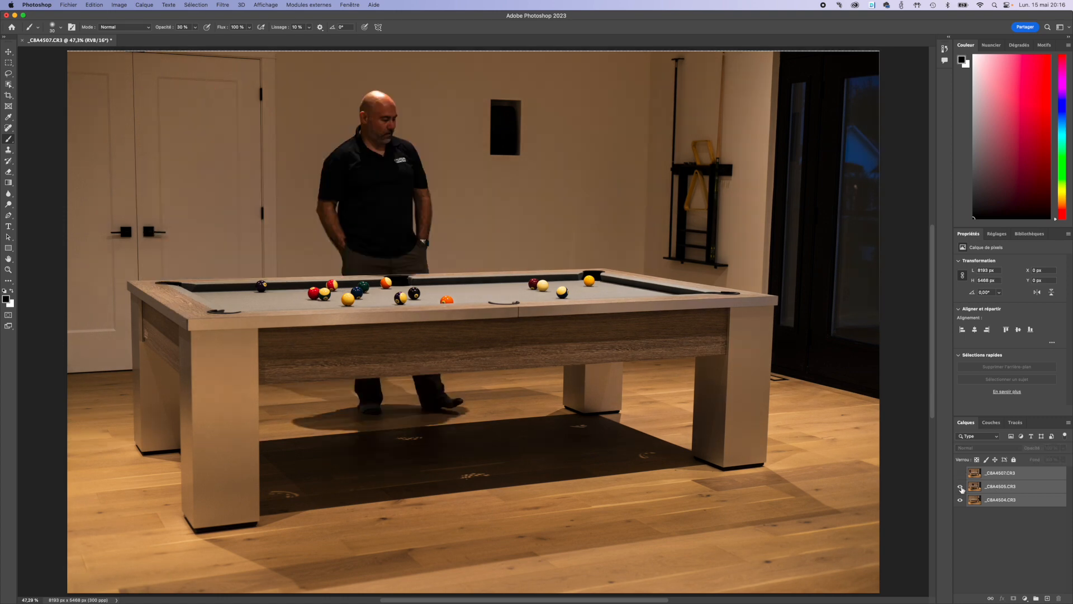
{"action": "left_click", "coordinate": [960, 486]}
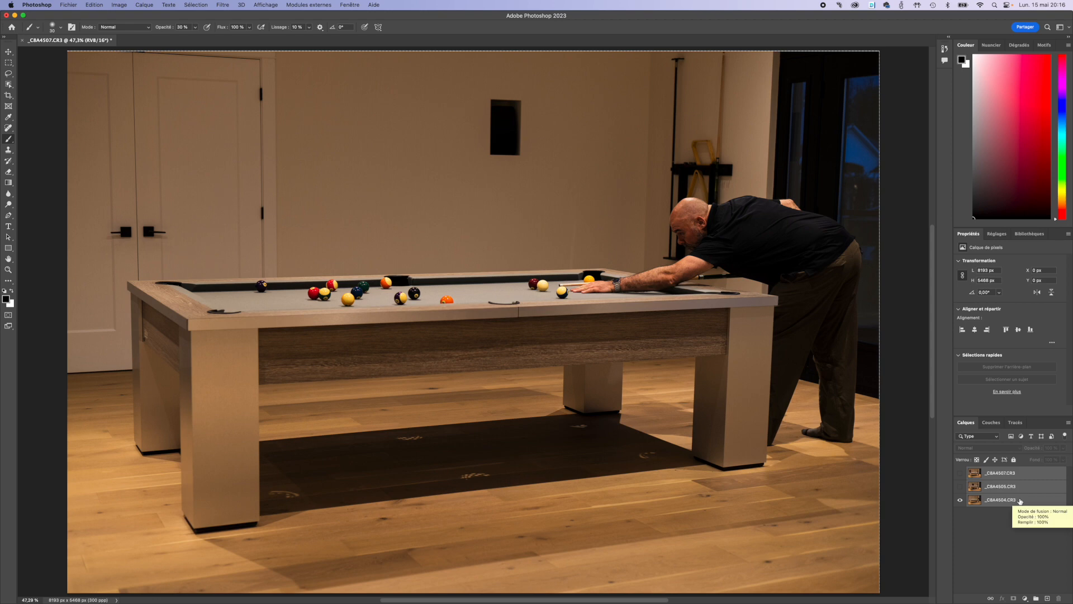
{"action": "left_click", "coordinate": [961, 487]}
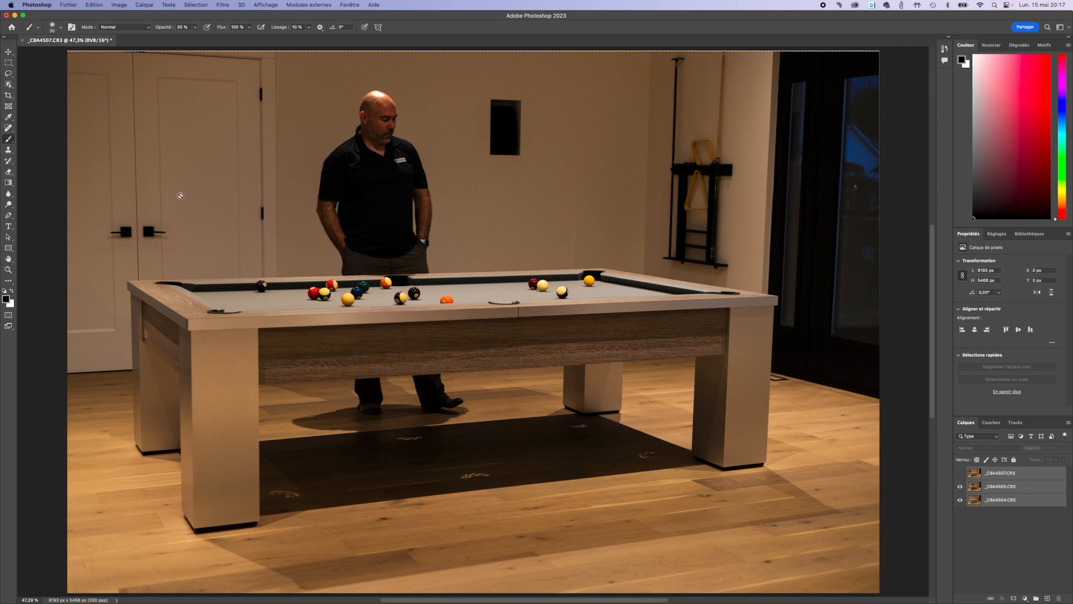
Select the standing man on the _C8A4505.CR3 layer with the Object Selection tool and turn the selection into a layer mask.
{"action": "left_click", "coordinate": [8, 85]}
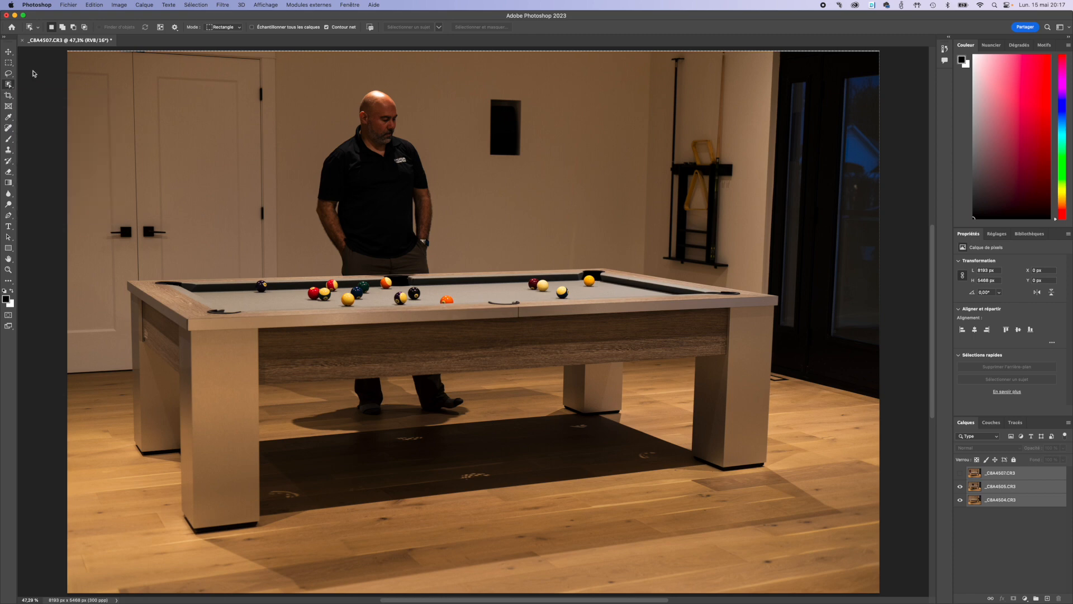
{"action": "left_click", "coordinate": [194, 140]}
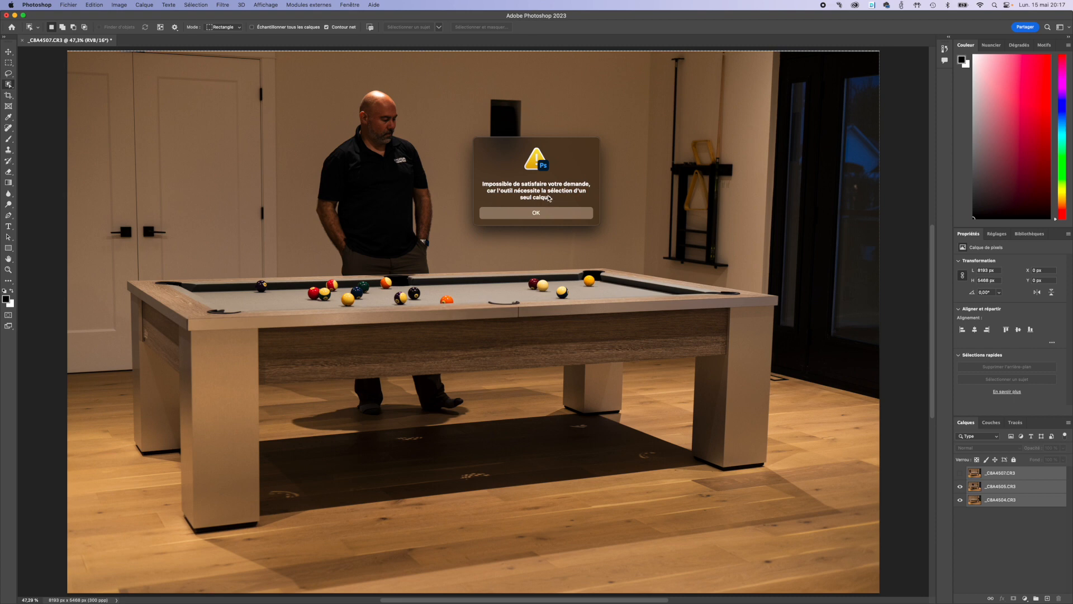
{"action": "left_click", "coordinate": [539, 219]}
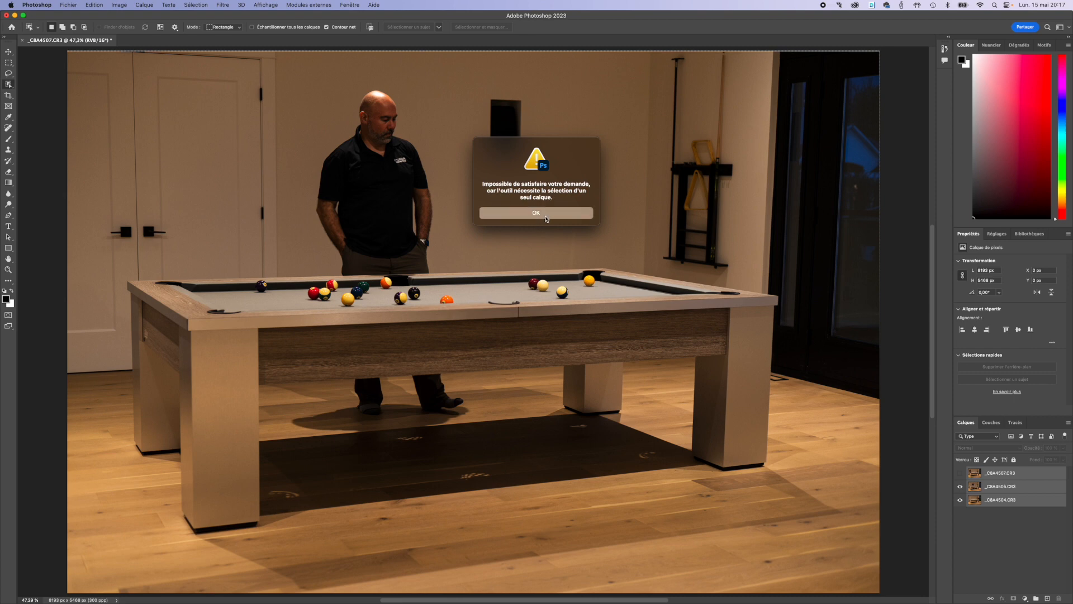
{"action": "scroll", "coordinate": [861, 425], "scroll_direction": "down", "scroll_amount": 1}
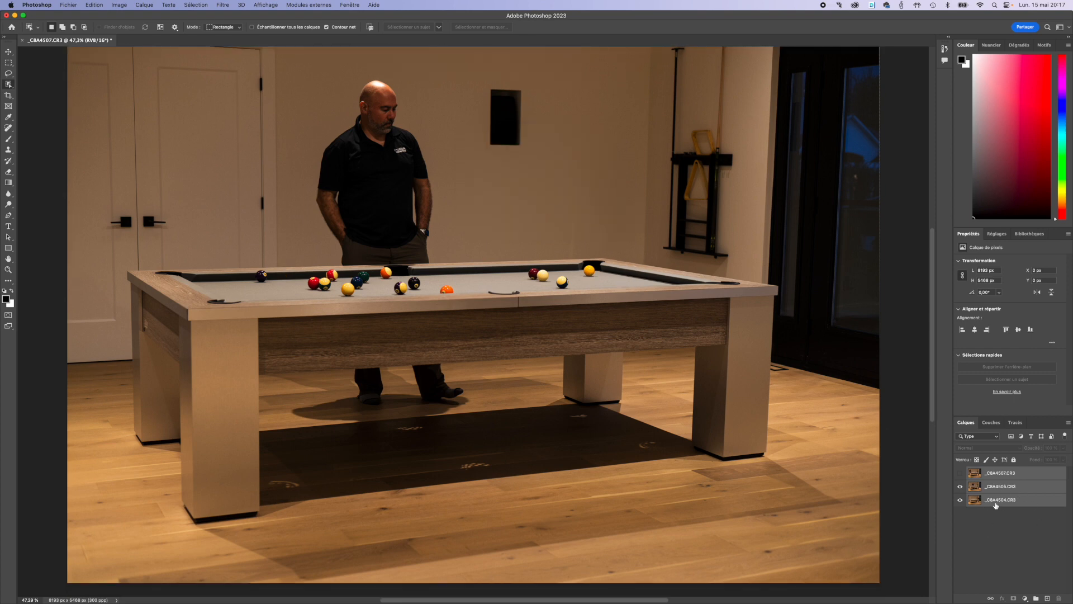
{"action": "left_click", "coordinate": [998, 486]}
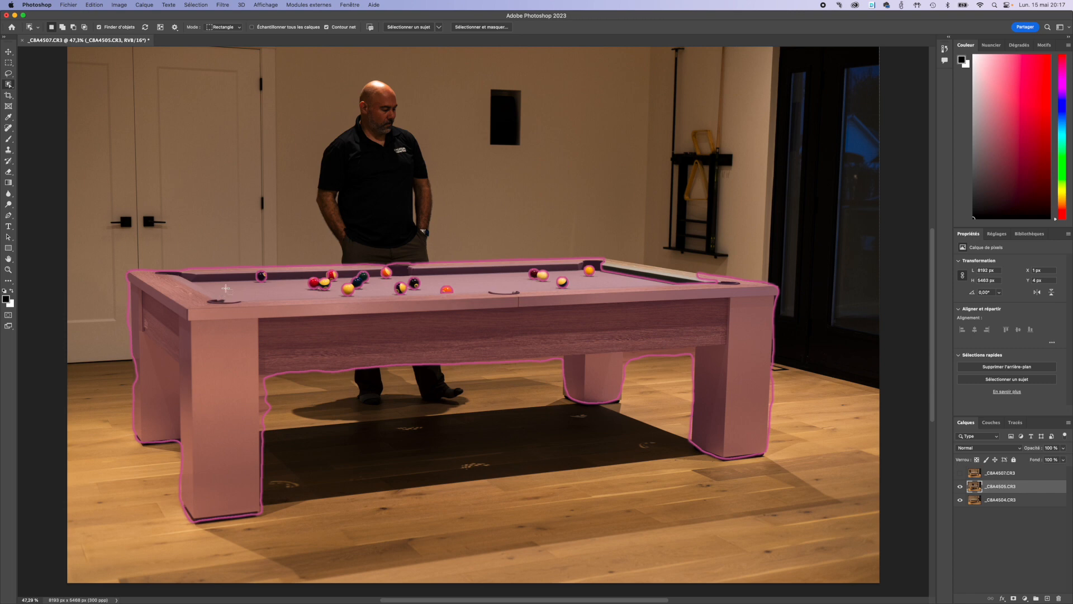
{"action": "scroll", "coordinate": [297, 186], "scroll_direction": "up", "scroll_amount": 1}
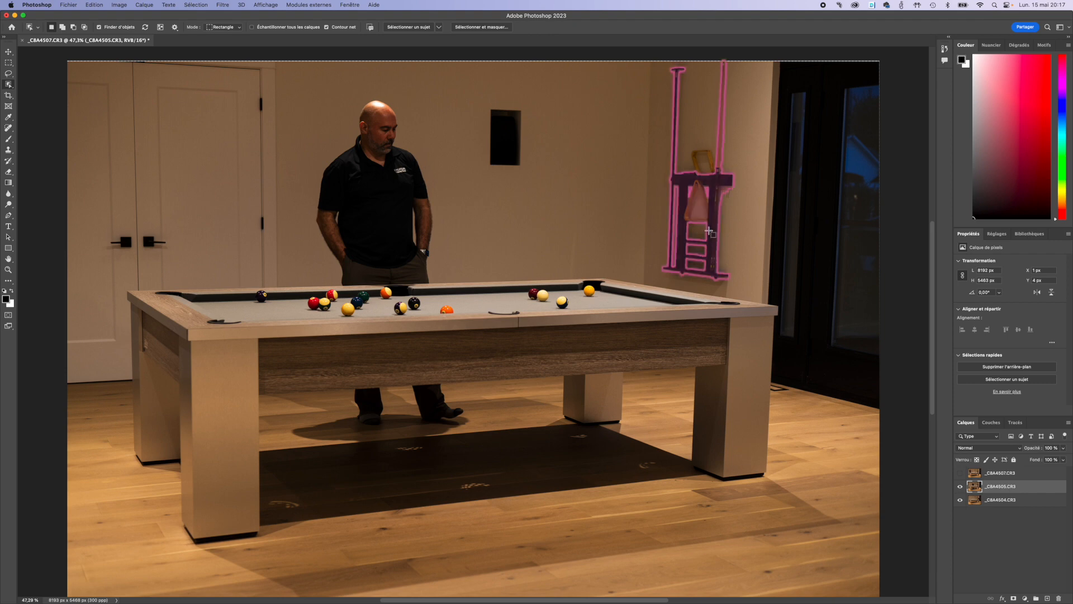
{"action": "left_click", "coordinate": [375, 205]}
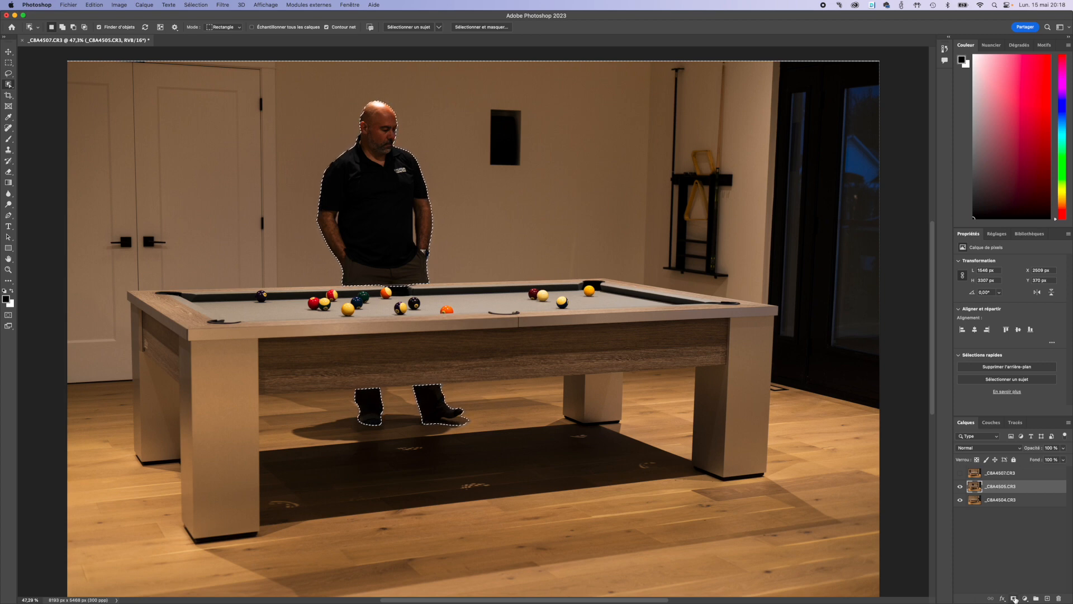
{"action": "left_click", "coordinate": [1014, 599]}
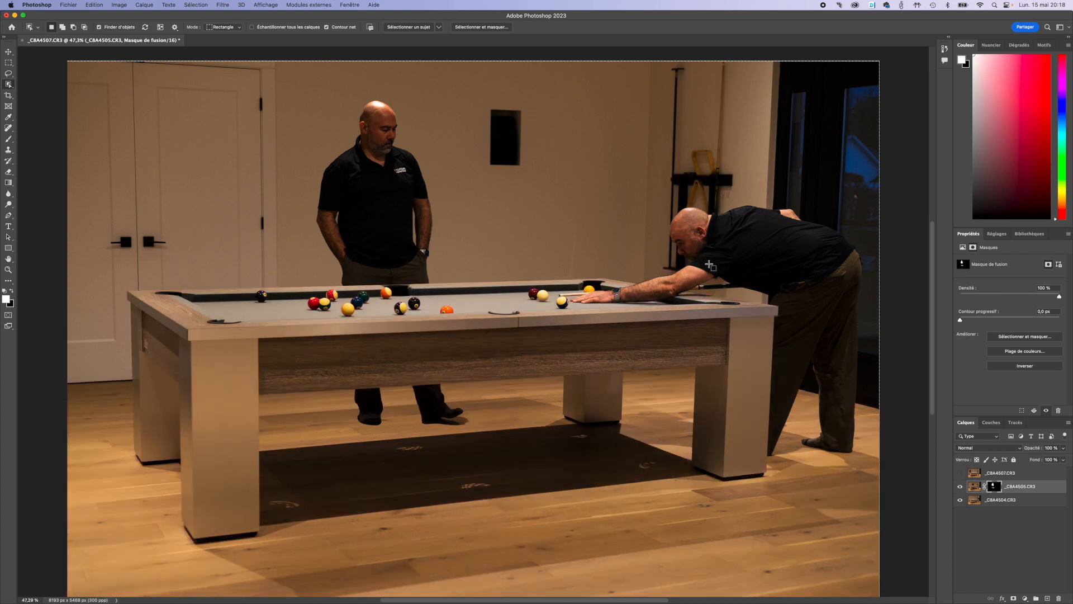
Set up the Brush tool with a much larger tip and 100 % opacity for painting white on the mask.
{"action": "scroll", "coordinate": [926, 459], "scroll_direction": "left", "scroll_amount": 1}
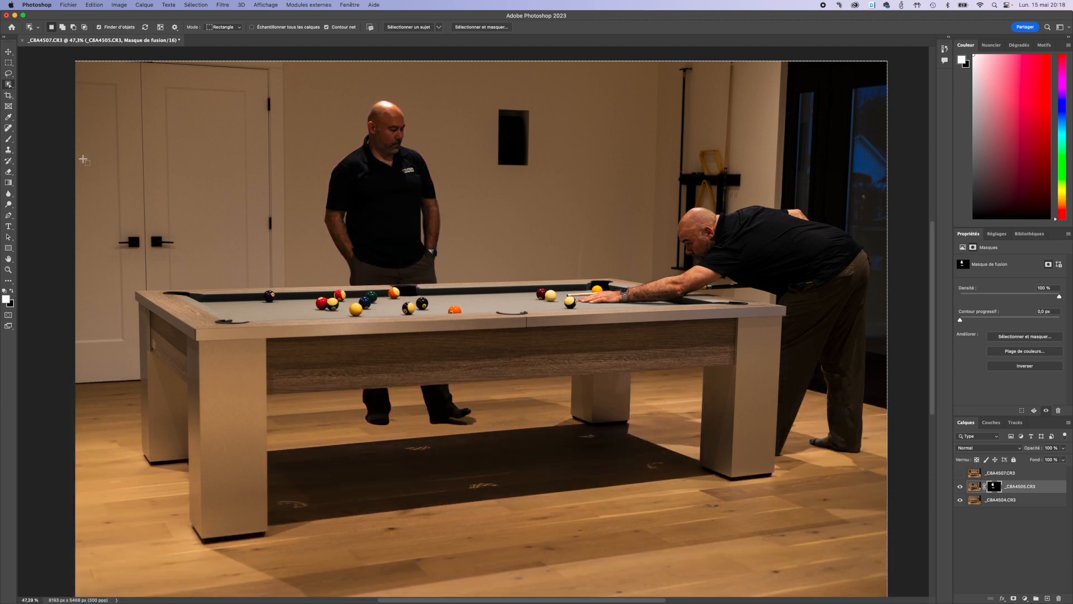
{"action": "left_click", "coordinate": [9, 140]}
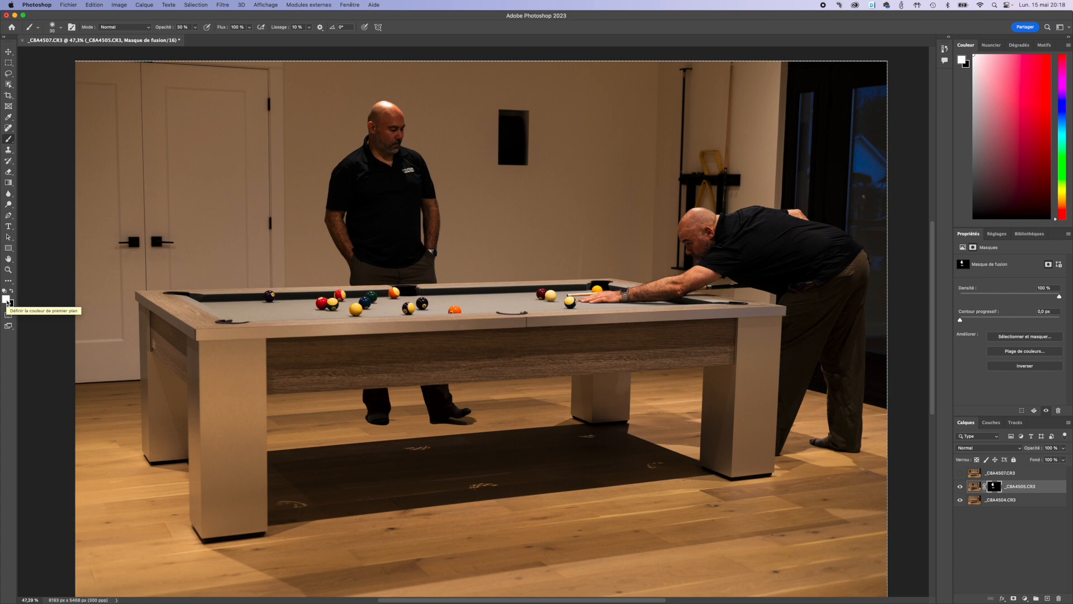
{"action": "key", "text": "bracketright"}
{"action": "key", "text": "bracketright"}
{"action": "key", "text": "bracketright"}
{"action": "key", "text": "bracketright"}
{"action": "key", "text": "bracketright"}
{"action": "key", "text": "bracketright"}
{"action": "key", "text": "bracketright"}
{"action": "key", "text": "bracketright"}
{"action": "key", "text": "bracketright"}
{"action": "key", "text": "bracketright"}
{"action": "key", "text": "bracketright"}
{"action": "key", "text": "bracketright"}
{"action": "key", "text": "bracketright"}
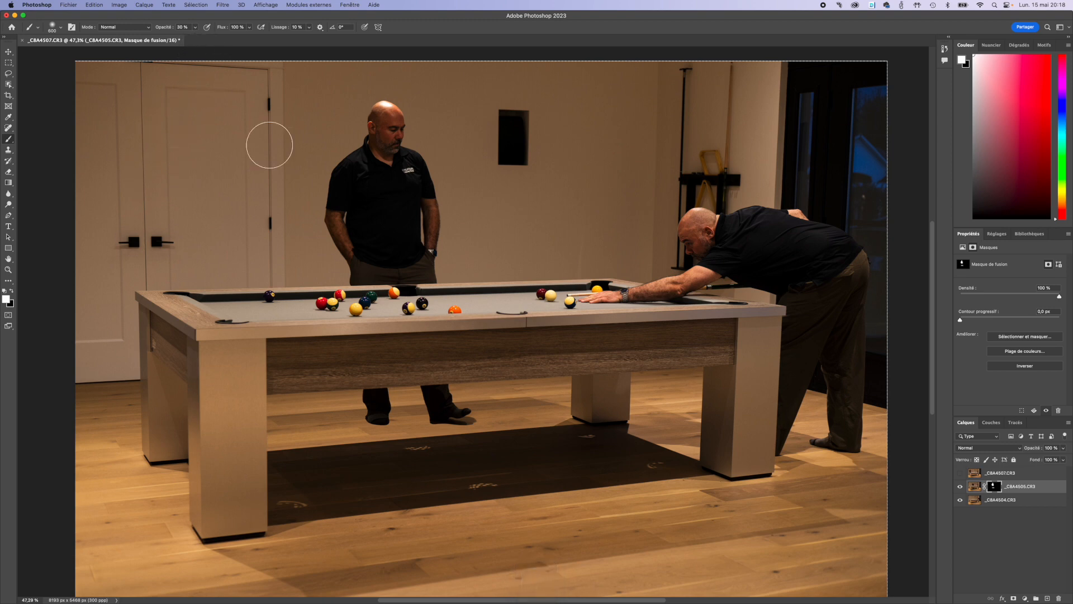
{"action": "left_click", "coordinate": [195, 27]}
{"action": "left_click_drag", "start_coordinate": [197, 39], "coordinate": [222, 38]}
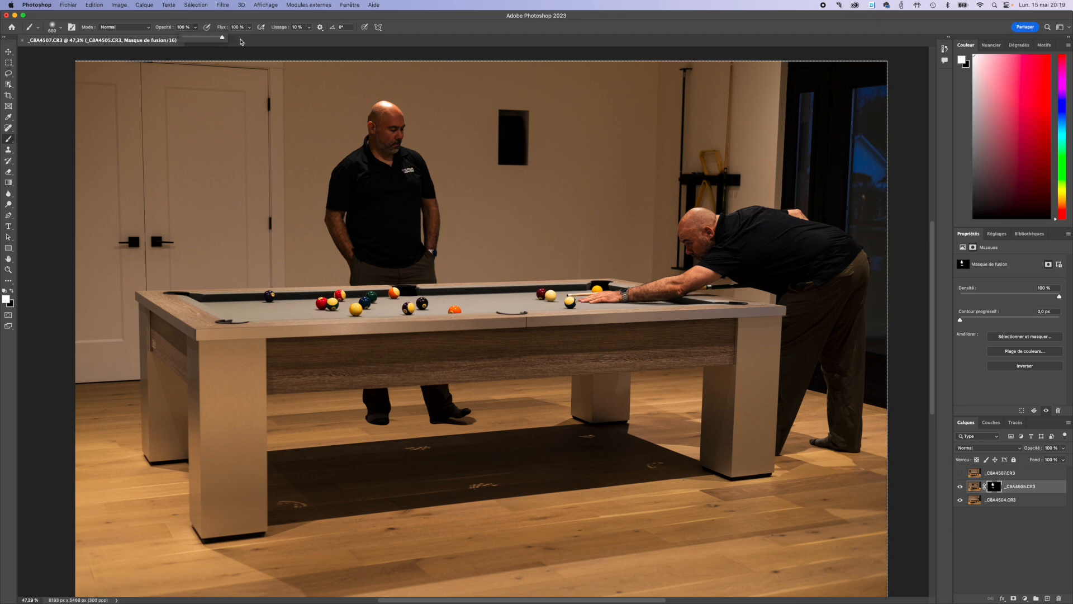
Paint white on the _C8A4505.CR3 mask around the man's head, feet and waist to bring back his edges and floor shadow.
{"action": "left_click_drag", "start_coordinate": [378, 118], "coordinate": [388, 120]}
{"action": "left_click", "coordinate": [375, 113]}
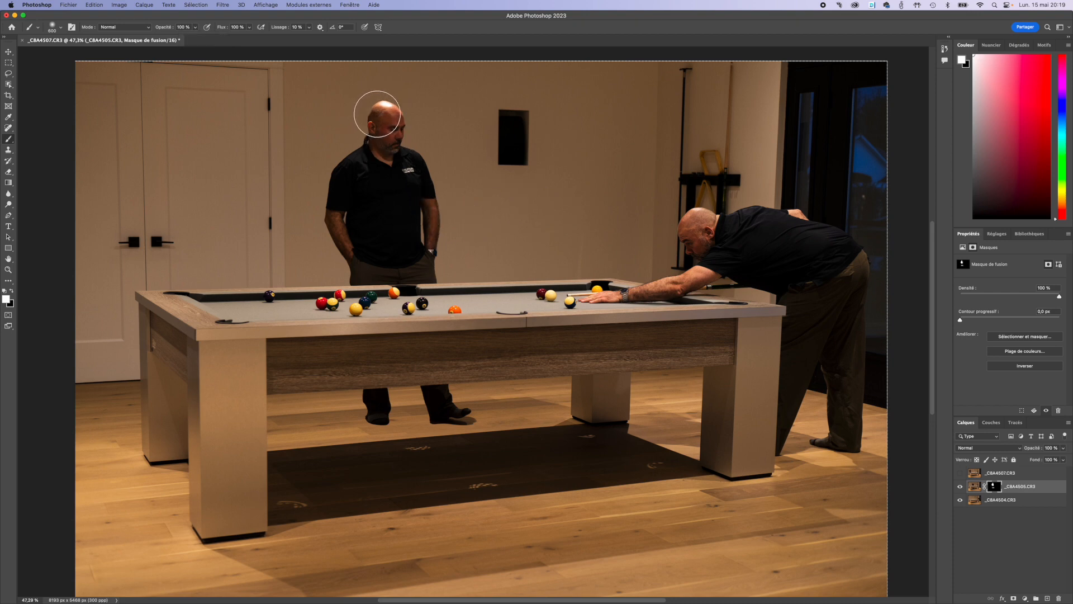
{"action": "mouse_move", "coordinate": [357, 408]}
{"action": "left_mouse_down"}
{"action": "mouse_move", "coordinate": [461, 410]}
{"action": "mouse_move", "coordinate": [420, 431]}
{"action": "mouse_move", "coordinate": [351, 391]}
{"action": "mouse_move", "coordinate": [344, 417]}
{"action": "mouse_move", "coordinate": [375, 441]}
{"action": "mouse_move", "coordinate": [323, 445]}
{"action": "mouse_move", "coordinate": [460, 445]}
{"action": "mouse_move", "coordinate": [471, 415]}
{"action": "mouse_move", "coordinate": [292, 427]}
{"action": "mouse_move", "coordinate": [336, 392]}
{"action": "mouse_move", "coordinate": [302, 411]}
{"action": "mouse_move", "coordinate": [285, 439]}
{"action": "mouse_move", "coordinate": [445, 446]}
{"action": "mouse_move", "coordinate": [464, 416]}
{"action": "mouse_move", "coordinate": [459, 391]}
{"action": "mouse_move", "coordinate": [367, 386]}
{"action": "mouse_move", "coordinate": [416, 385]}
{"action": "mouse_move", "coordinate": [344, 403]}
{"action": "mouse_move", "coordinate": [310, 427]}
{"action": "mouse_move", "coordinate": [307, 416]}
{"action": "mouse_move", "coordinate": [302, 432]}
{"action": "mouse_move", "coordinate": [444, 434]}
{"action": "mouse_move", "coordinate": [466, 431]}
{"action": "mouse_move", "coordinate": [483, 410]}
{"action": "left_mouse_up"}
{"action": "mouse_move", "coordinate": [364, 290]}
{"action": "left_mouse_down"}
{"action": "mouse_move", "coordinate": [428, 287]}
{"action": "mouse_move", "coordinate": [373, 287]}
{"action": "mouse_move", "coordinate": [417, 288]}
{"action": "mouse_move", "coordinate": [433, 251]}
{"action": "mouse_move", "coordinate": [424, 259]}
{"action": "mouse_move", "coordinate": [427, 220]}
{"action": "mouse_move", "coordinate": [396, 95]}
{"action": "mouse_move", "coordinate": [344, 166]}
{"action": "mouse_move", "coordinate": [354, 275]}
{"action": "mouse_move", "coordinate": [478, 258]}
{"action": "left_mouse_up"}
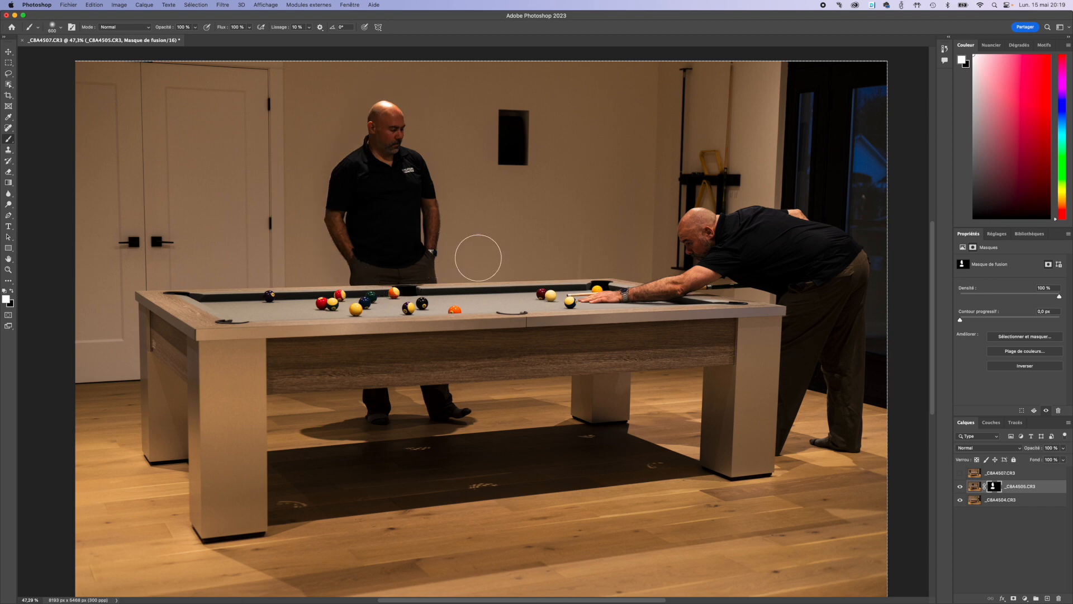
{"action": "mouse_move", "coordinate": [479, 257]}
{"action": "left_mouse_down"}
{"action": "mouse_move", "coordinate": [452, 271]}
{"action": "mouse_move", "coordinate": [435, 261]}
{"action": "mouse_move", "coordinate": [417, 217]}
{"action": "left_mouse_up"}
Show the _C8A4507.CR3 layer, select the pointing man with the Object Selection tool and mask the layer to him.
{"action": "left_click", "coordinate": [998, 474]}
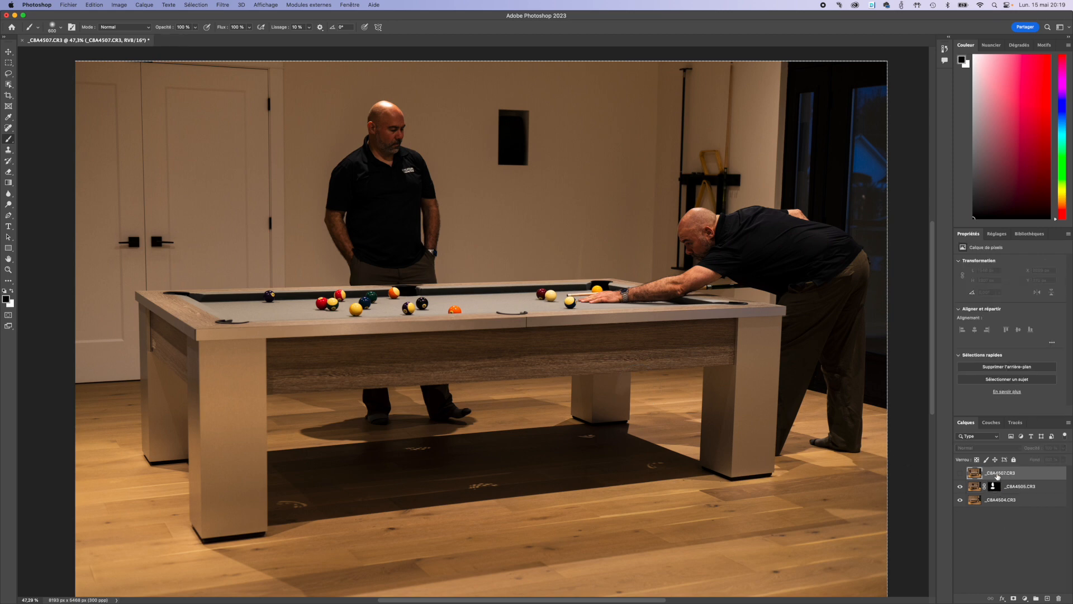
{"action": "left_click", "coordinate": [961, 474]}
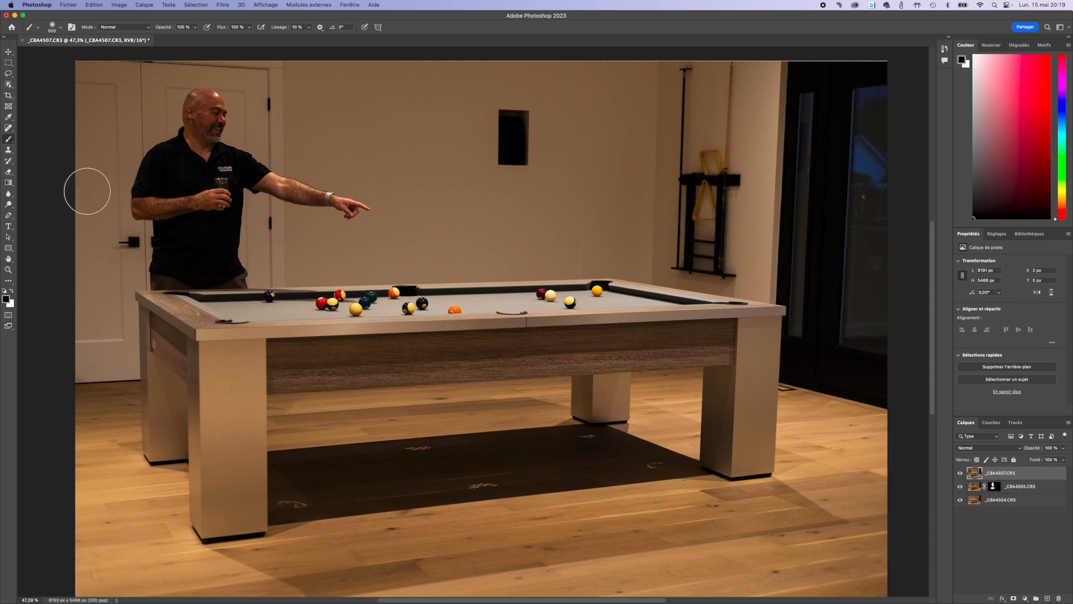
{"action": "left_click", "coordinate": [9, 85]}
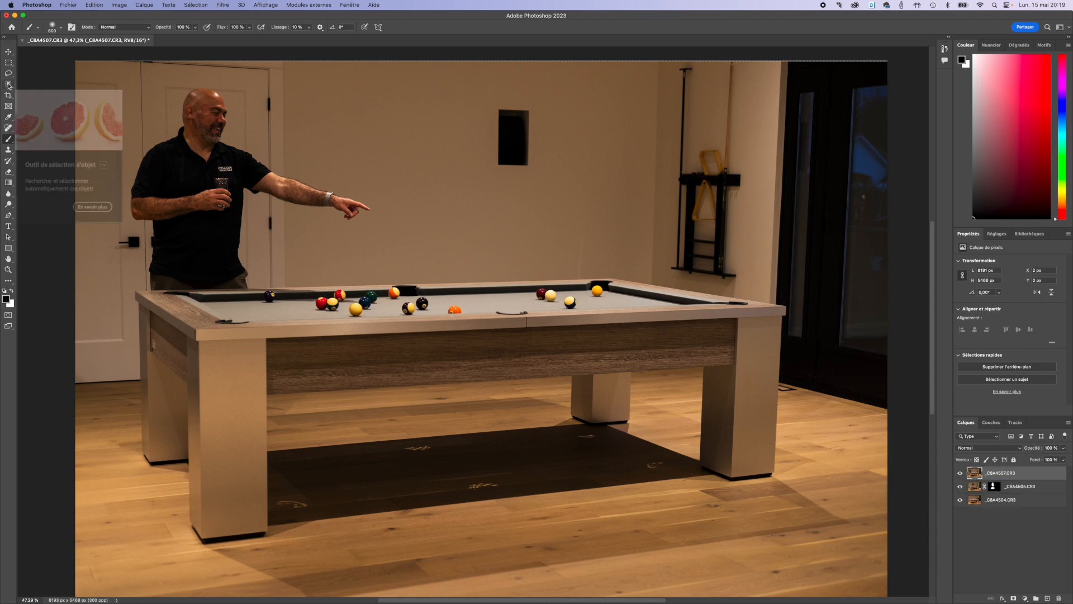
{"action": "left_click", "coordinate": [51, 85]}
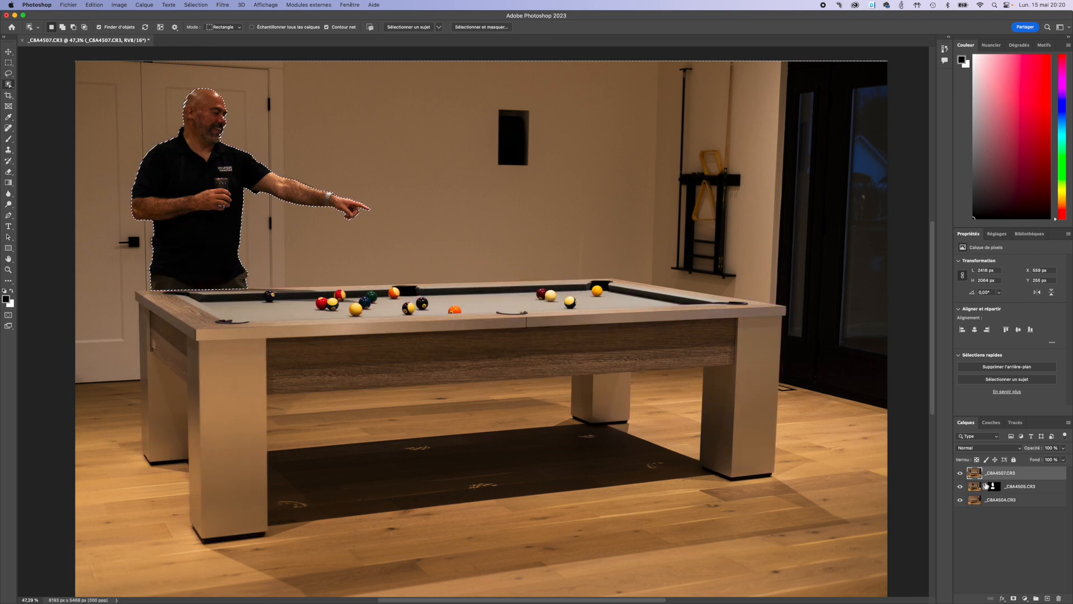
{"action": "left_click", "coordinate": [1015, 598]}
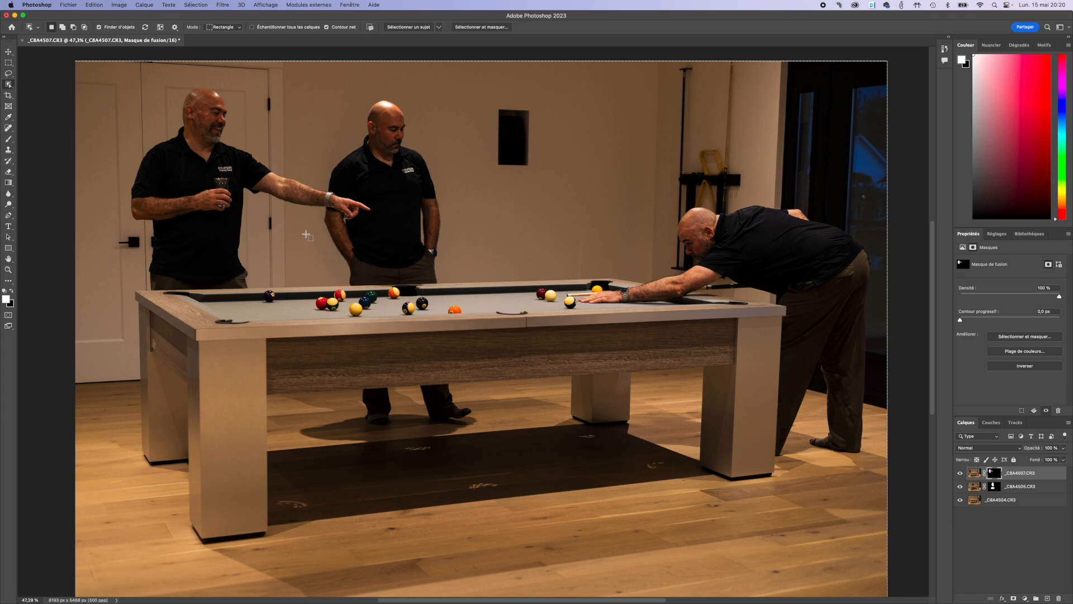
Examine the mask edges around the pointing man's hand and forearm up close at 200 %.
{"action": "key", "text": "super+equal"}
{"action": "key", "text": "super+equal"}
{"action": "key", "text": "super+equal"}
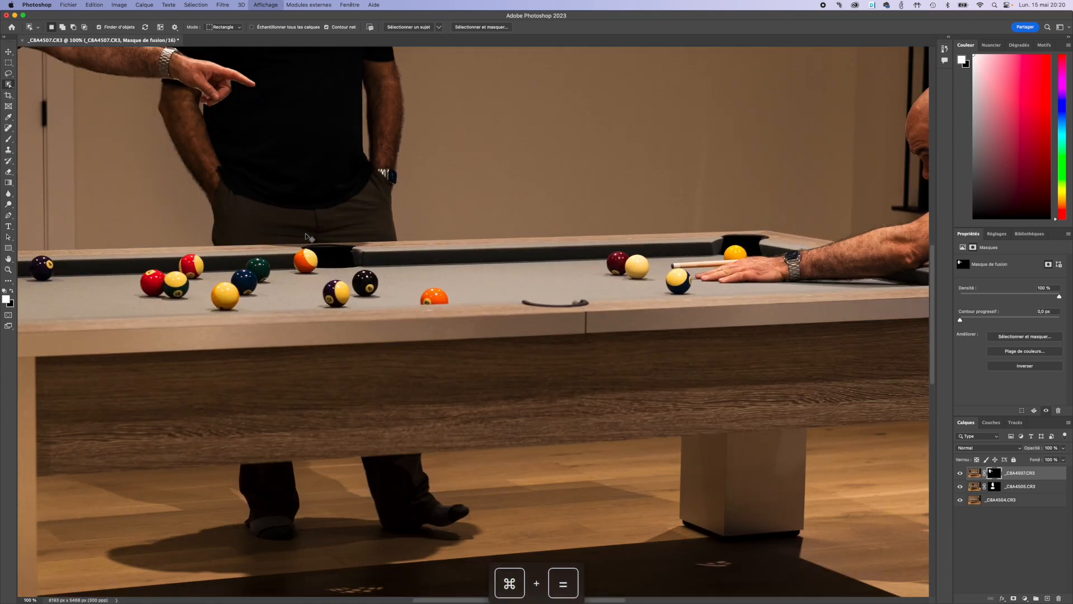
{"action": "scroll", "coordinate": [280, 220], "scroll_direction": "up", "scroll_amount": 3}
{"action": "scroll", "coordinate": [280, 220], "scroll_direction": "left", "scroll_amount": 3}
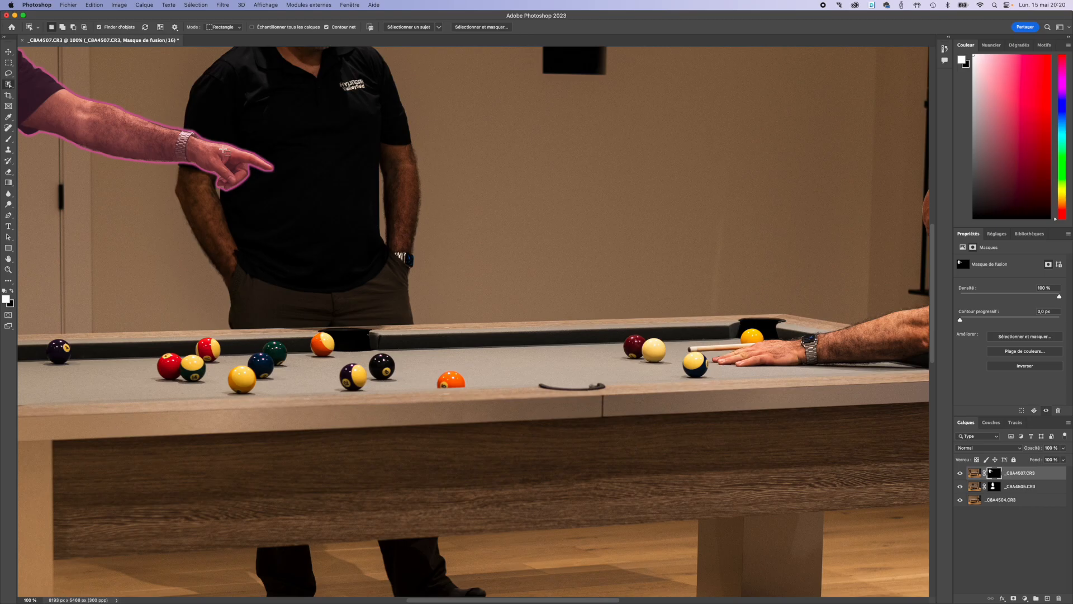
{"action": "scroll", "coordinate": [207, 159], "scroll_direction": "left", "scroll_amount": 1}
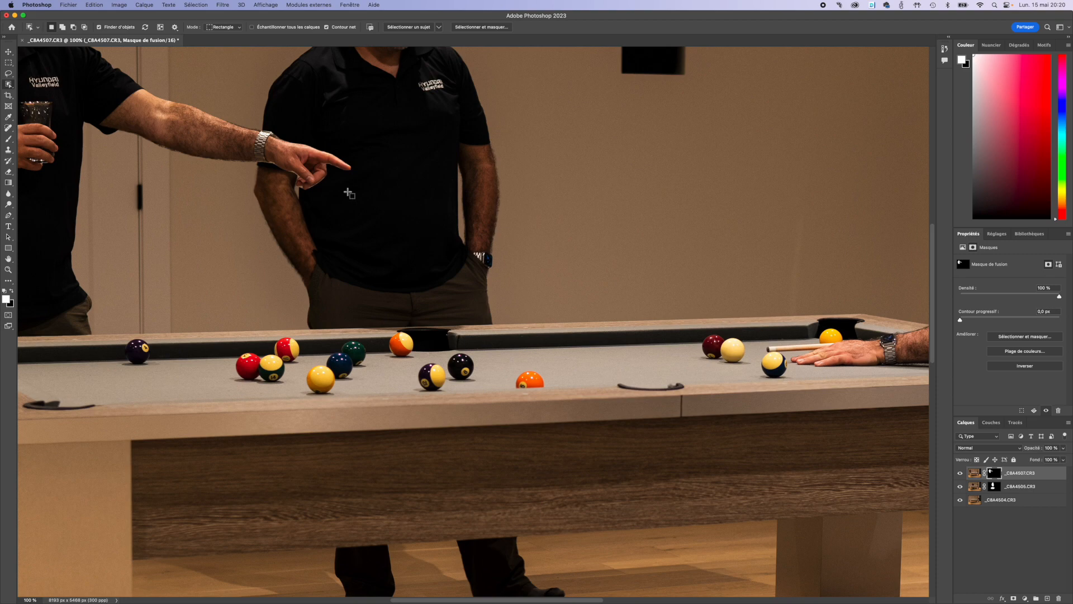
{"action": "key", "text": "super+equal"}
{"action": "scroll", "coordinate": [279, 179], "scroll_direction": "up", "scroll_amount": 5}
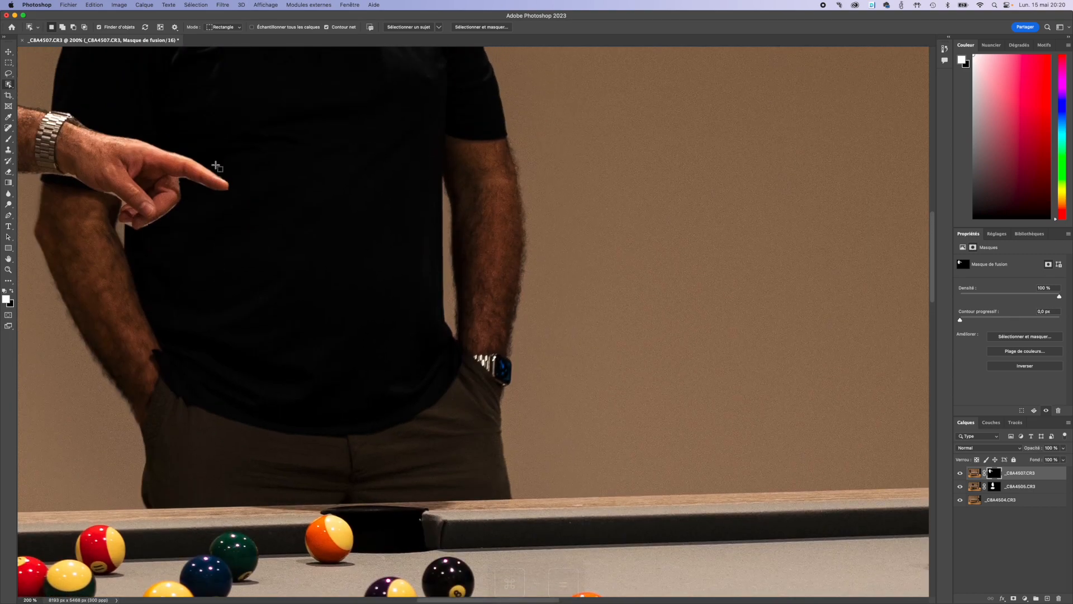
{"action": "scroll", "coordinate": [219, 168], "scroll_direction": "left", "scroll_amount": 10}
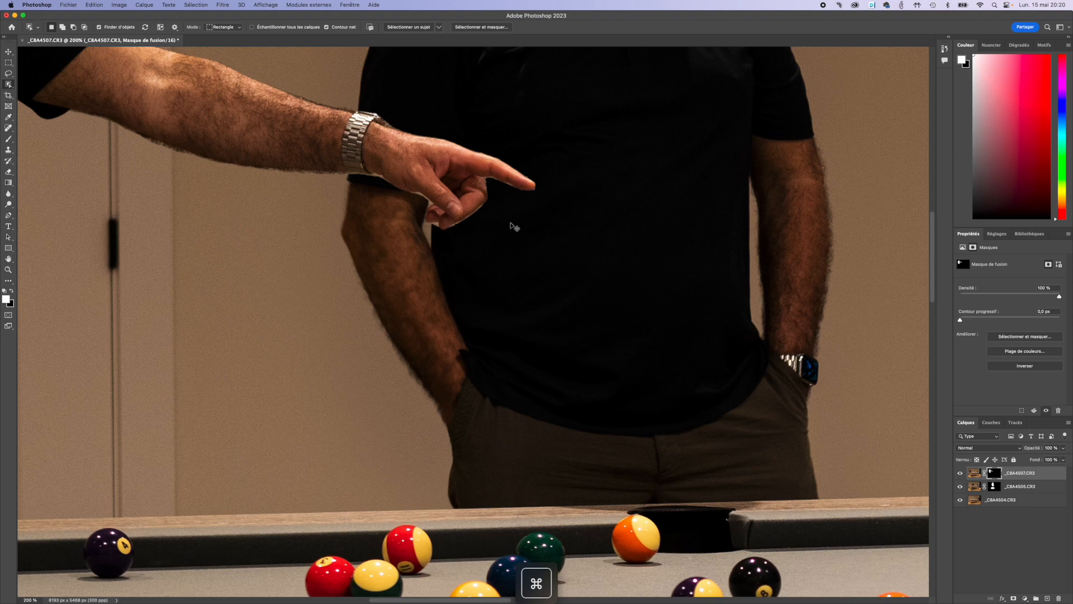
{"action": "key", "text": "super+minus"}
{"action": "key", "text": "super+minus"}
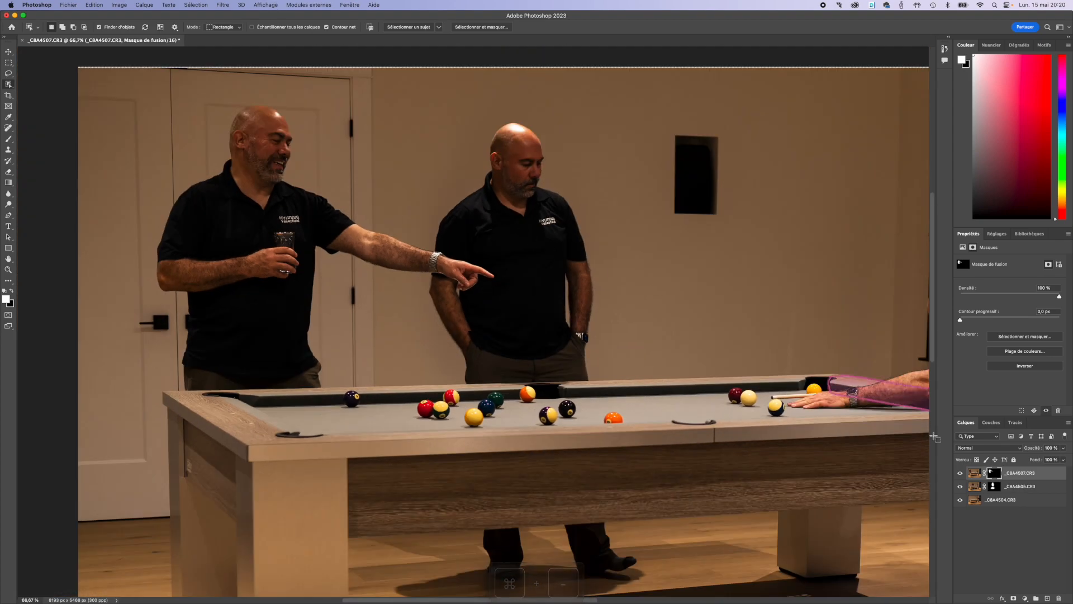
Delete the _C8A4507.CR3 layer mask and run Select Subject on that layer with the Cloud detailed-results option.
{"action": "right_click", "coordinate": [997, 473]}
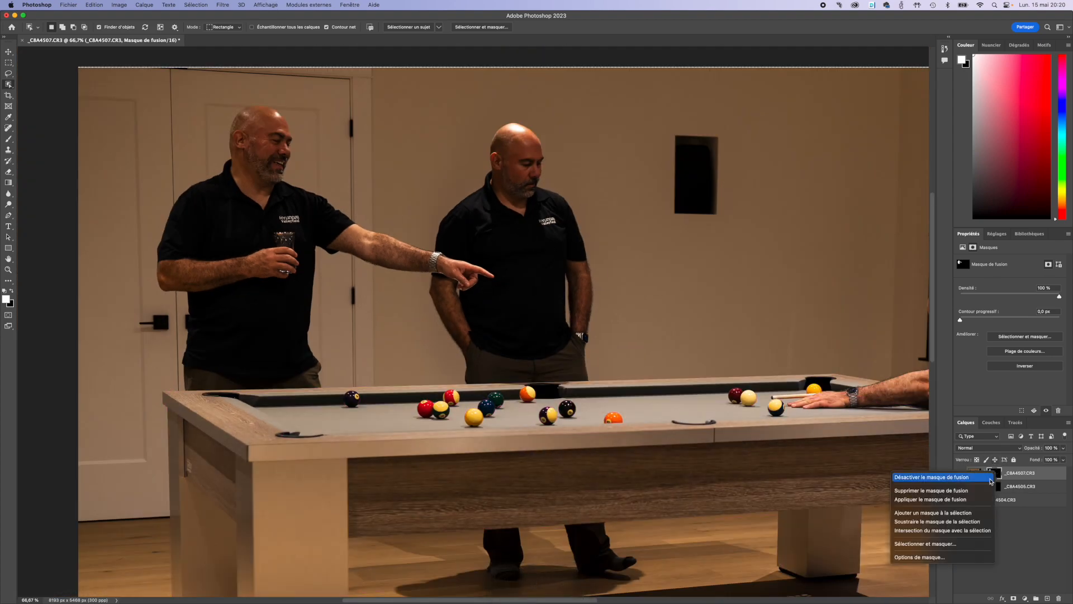
{"action": "left_click", "coordinate": [951, 499]}
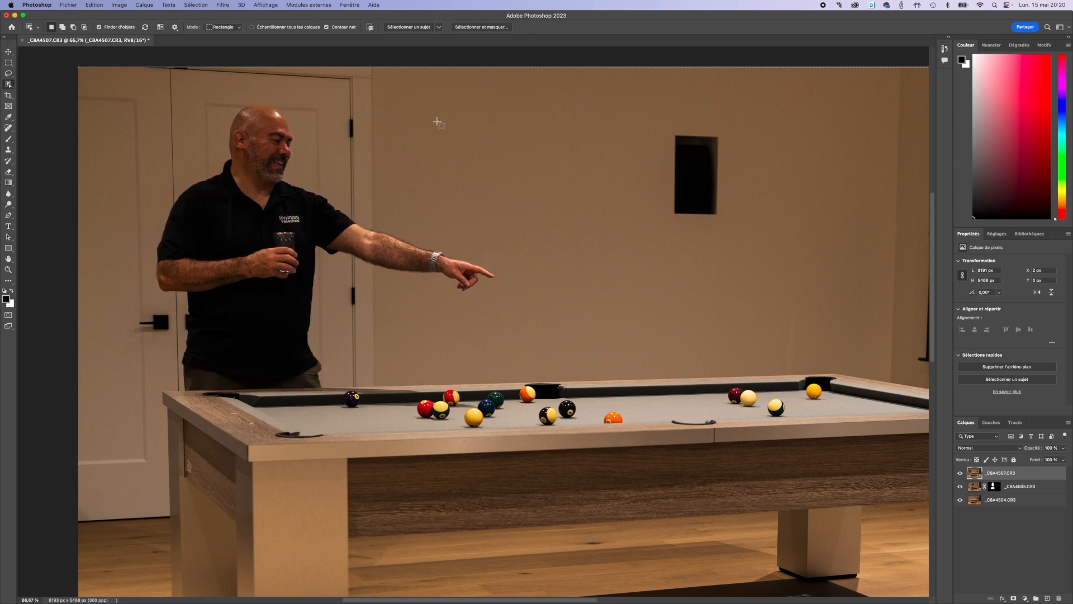
{"action": "left_click", "coordinate": [439, 28]}
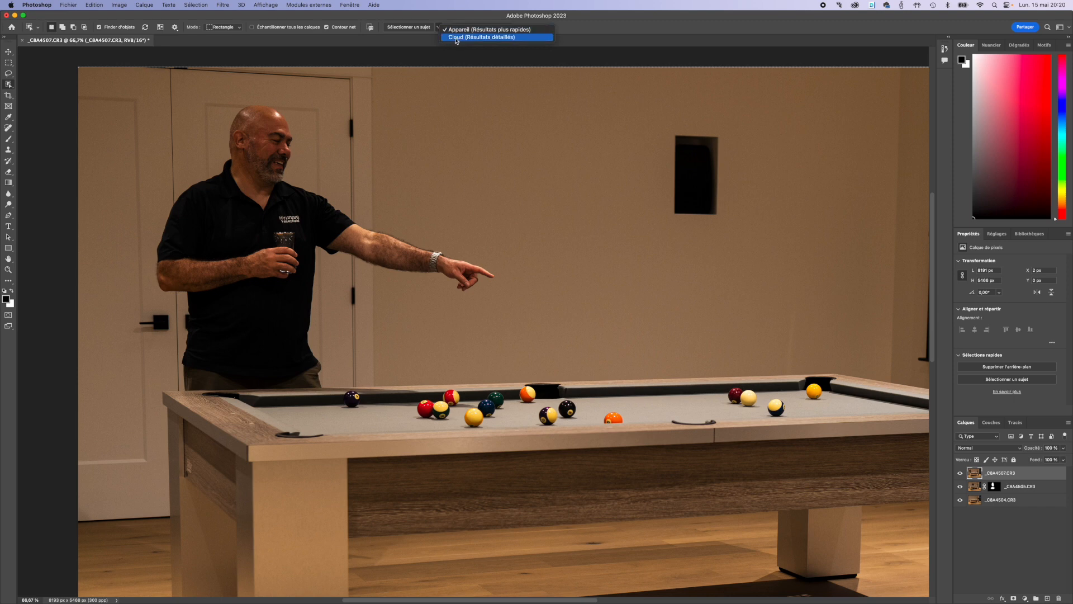
{"action": "left_click", "coordinate": [490, 37]}
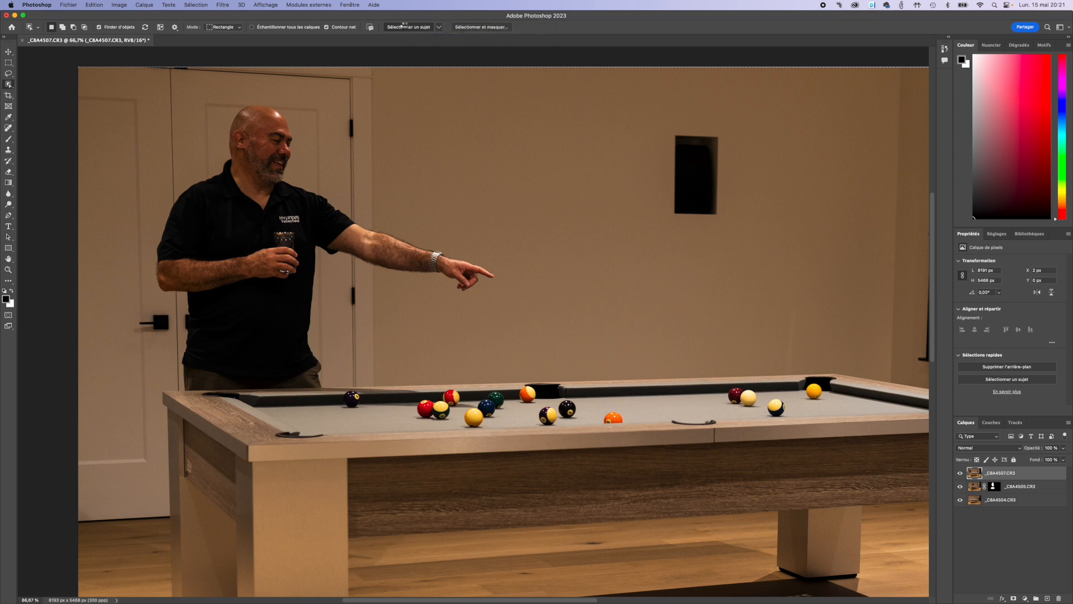
{"action": "left_click", "coordinate": [403, 26]}
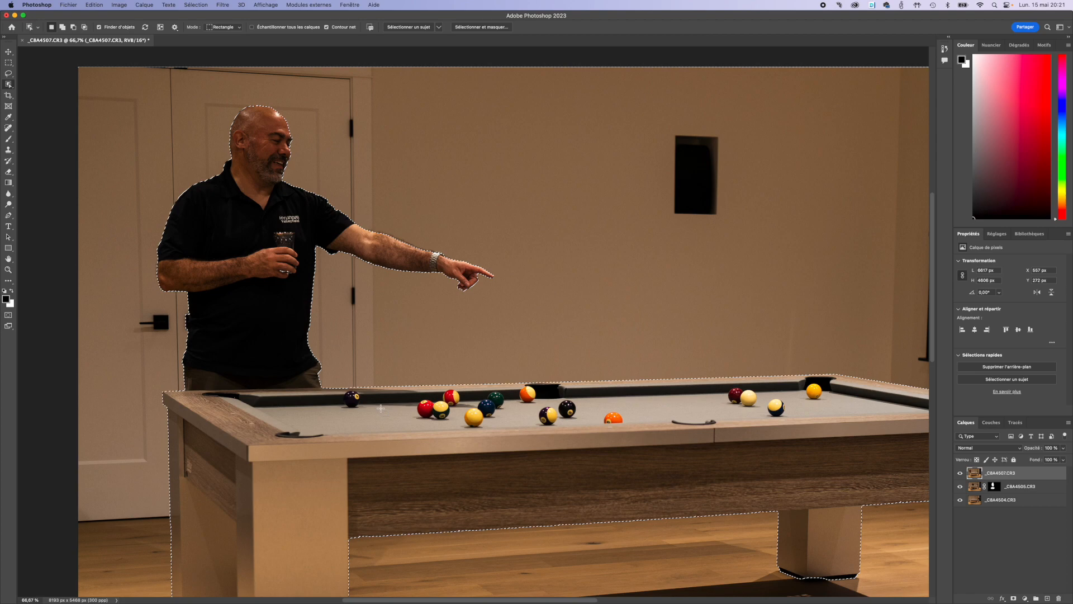
Check the selection around the man and table, and convert it into a layer mask on _C8A4507.CR3.
{"action": "scroll", "coordinate": [447, 465], "scroll_direction": "down", "scroll_amount": 2}
{"action": "scroll", "coordinate": [447, 465], "scroll_direction": "down", "scroll_amount": 2}
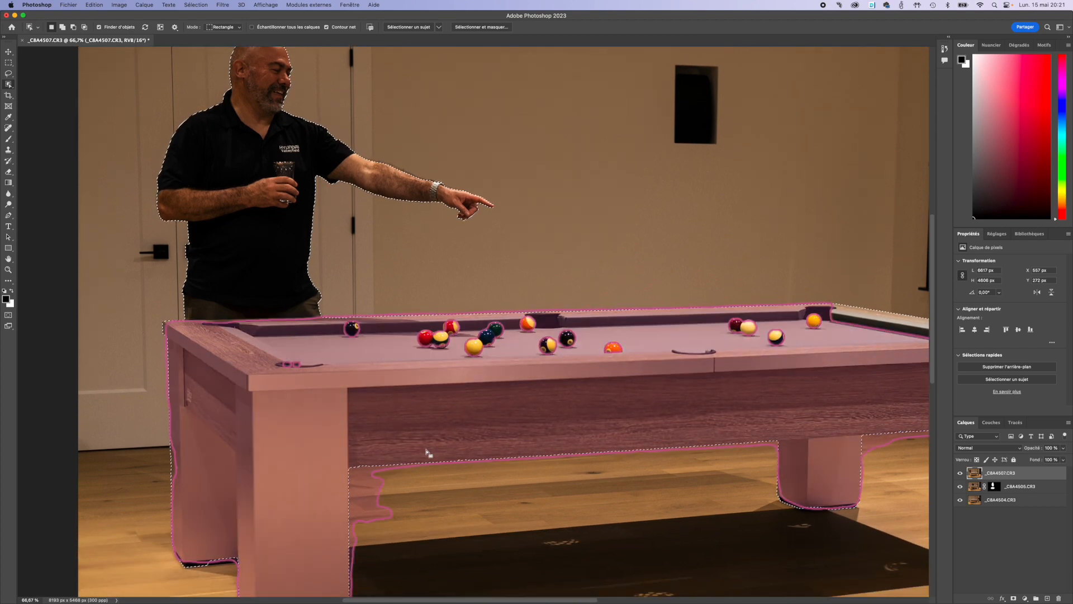
{"action": "scroll", "coordinate": [432, 450], "scroll_direction": "down", "scroll_amount": 3}
{"action": "scroll", "coordinate": [431, 450], "scroll_direction": "up", "scroll_amount": 2}
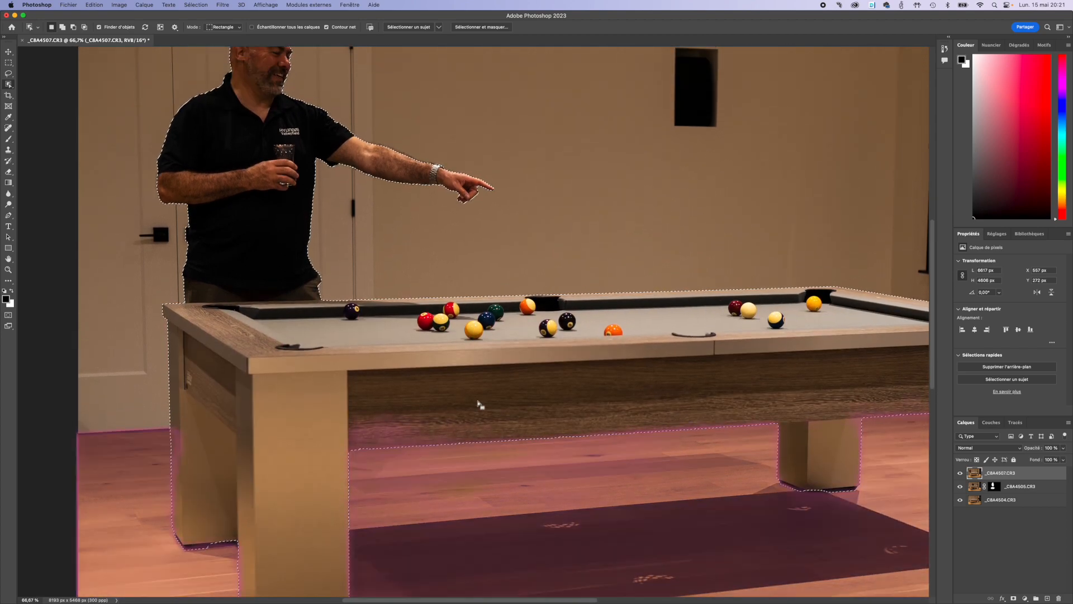
{"action": "scroll", "coordinate": [498, 395], "scroll_direction": "right", "scroll_amount": 6}
{"action": "scroll", "coordinate": [491, 396], "scroll_direction": "left", "scroll_amount": 6}
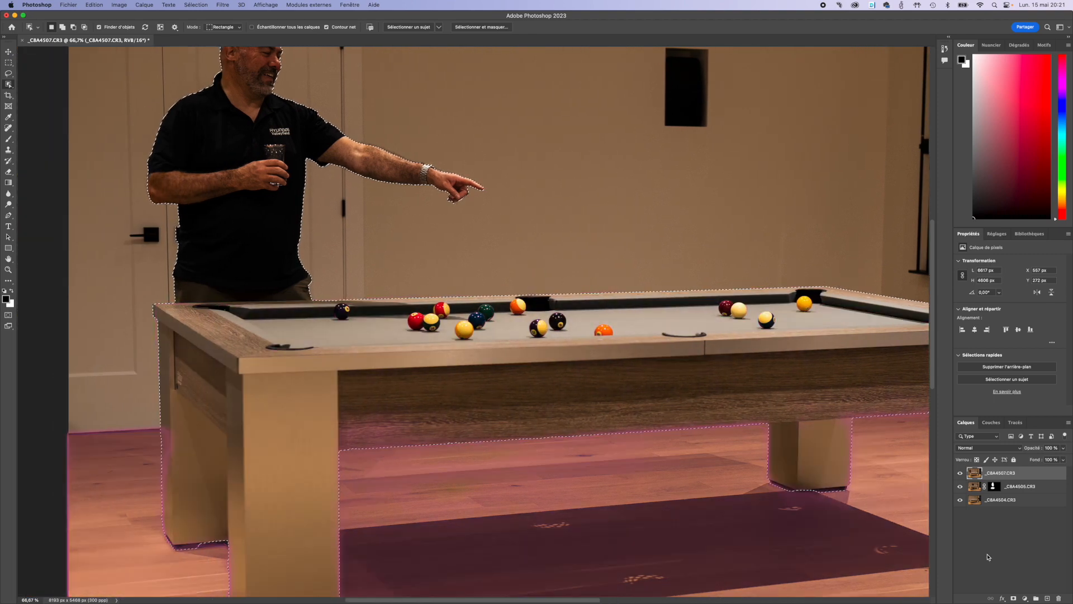
{"action": "left_click", "coordinate": [1014, 599]}
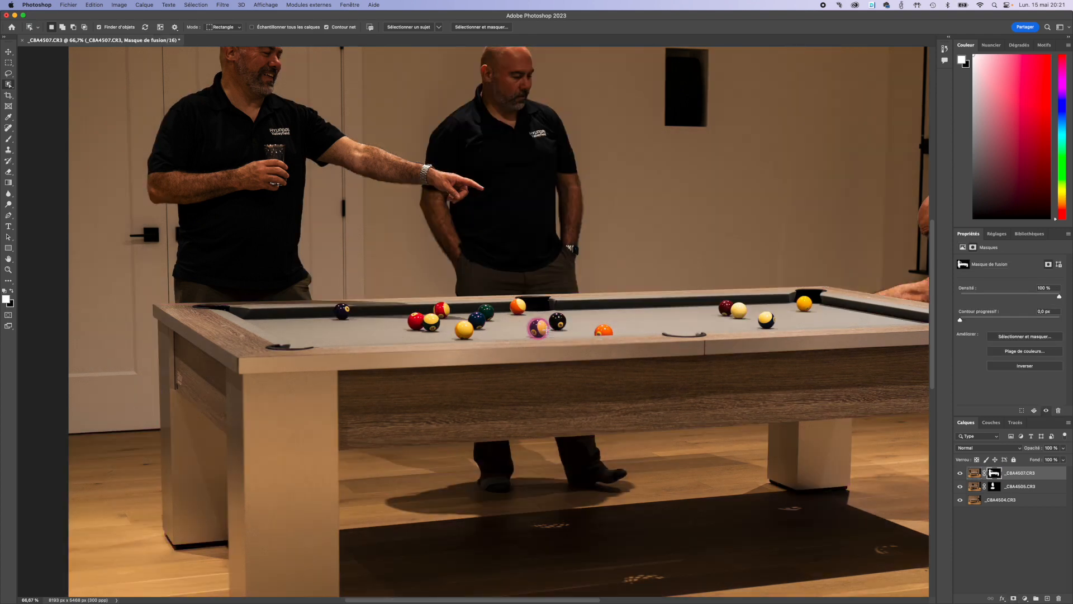
{"action": "scroll", "coordinate": [279, 220], "scroll_direction": "up", "scroll_amount": 3}
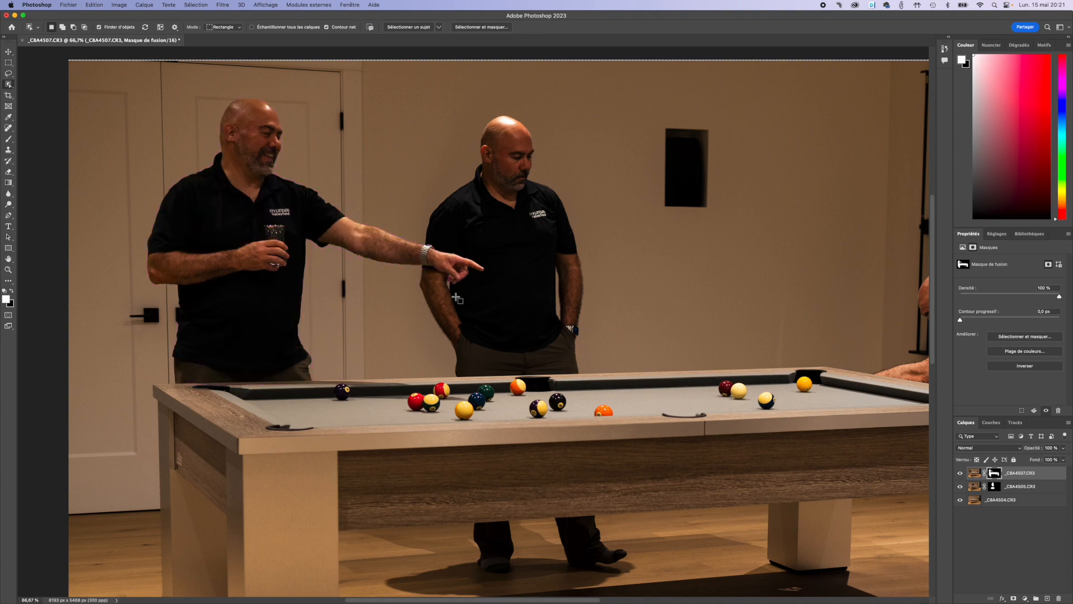
Inspect the new mask around the pointing hand, forearm and elbow at 200 %, and check the whole composite.
{"action": "key", "text": "super+equal"}
{"action": "key", "text": "super+equal"}
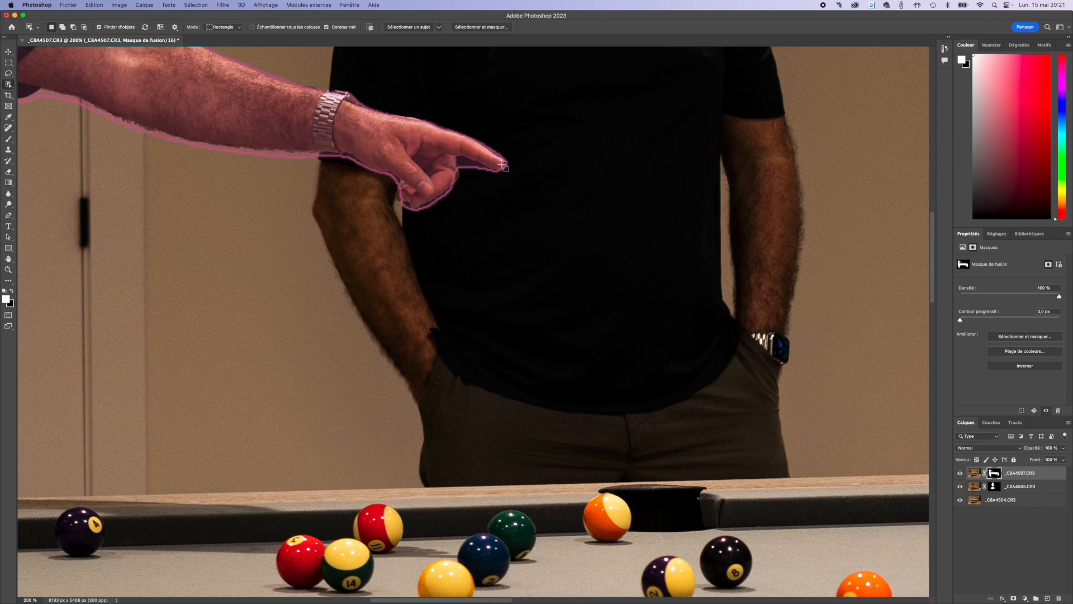
{"action": "scroll", "coordinate": [227, 146], "scroll_direction": "left", "scroll_amount": 15}
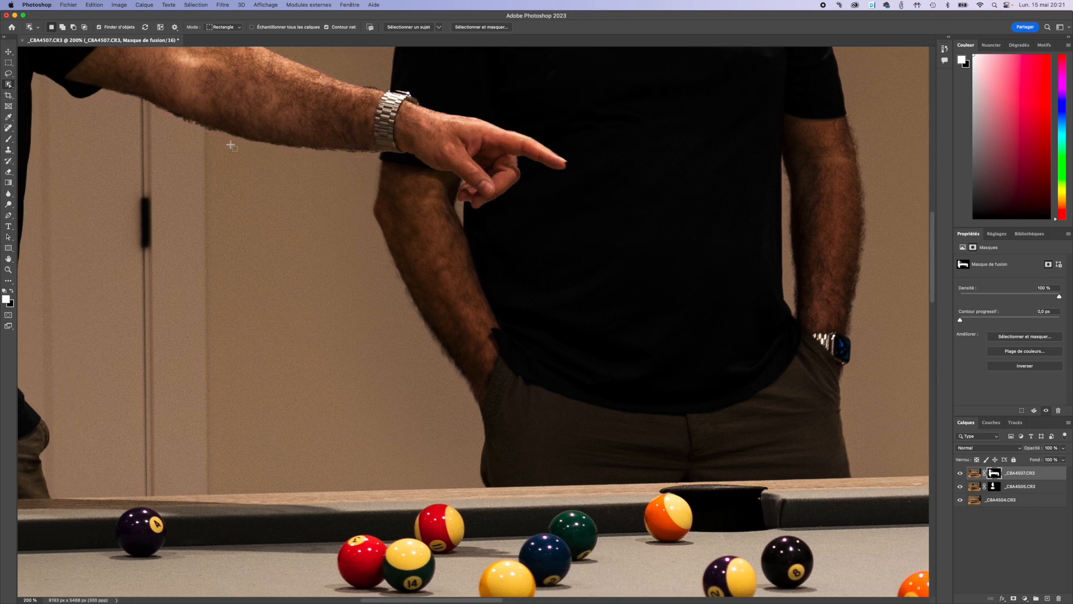
{"action": "scroll", "coordinate": [227, 144], "scroll_direction": "left", "scroll_amount": 14}
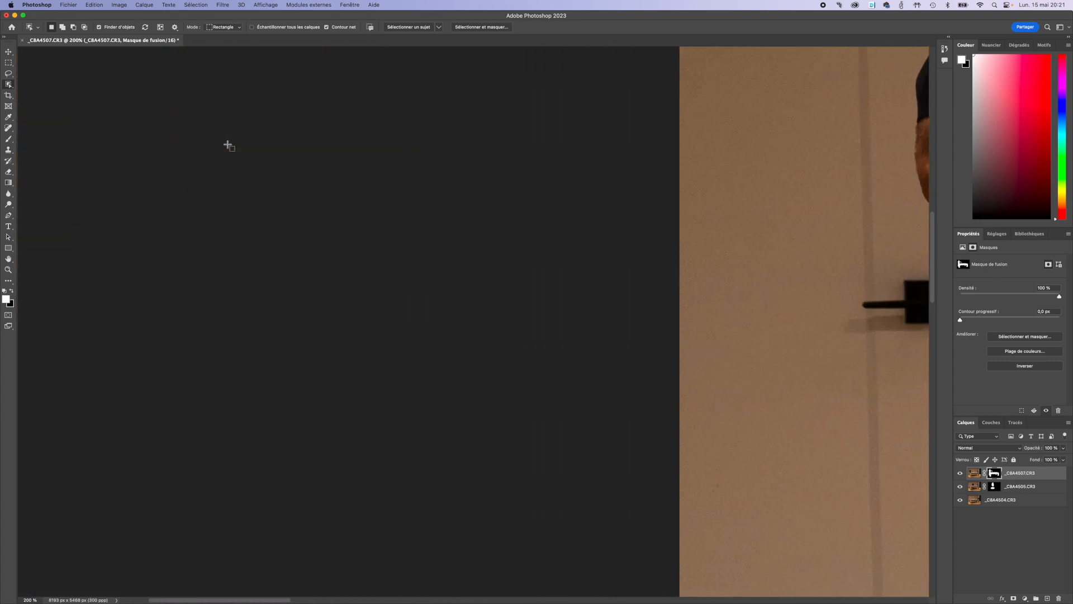
{"action": "scroll", "coordinate": [226, 144], "scroll_direction": "right", "scroll_amount": 5}
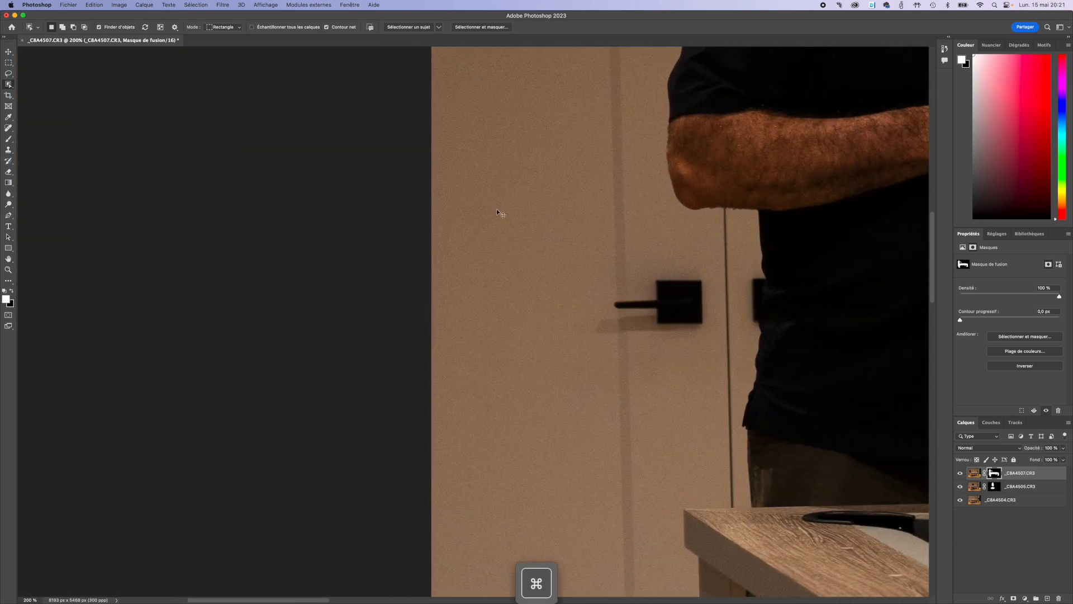
{"action": "key", "text": "super+0"}
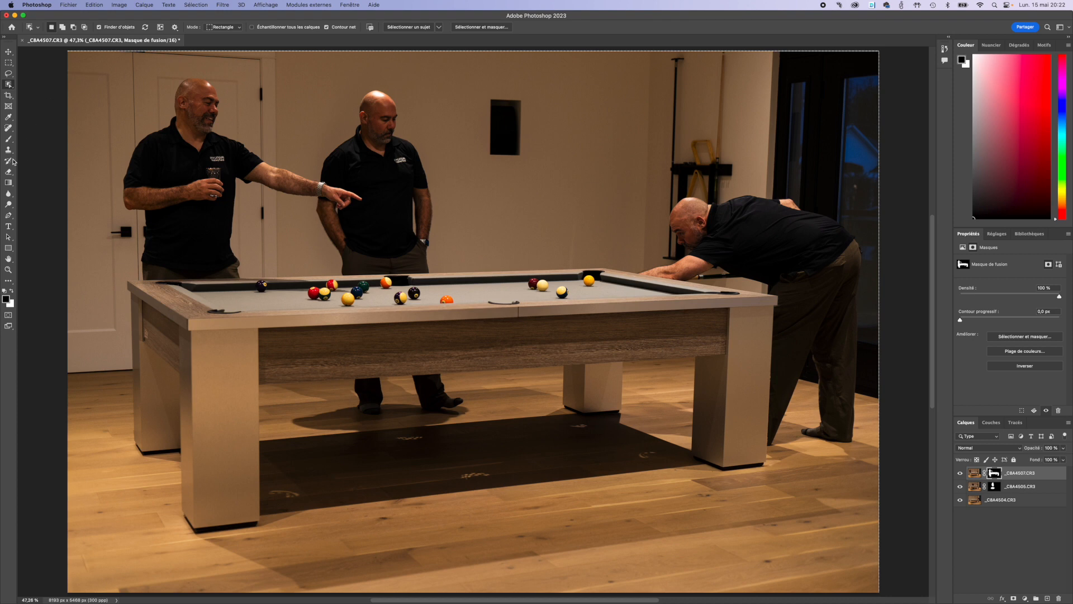
Paint black with an enlarged brush over the pool table on the _C8A4507.CR3 mask, uncovering the leaning man's arm and keeping the pointing man.
{"action": "left_click", "coordinate": [8, 139]}
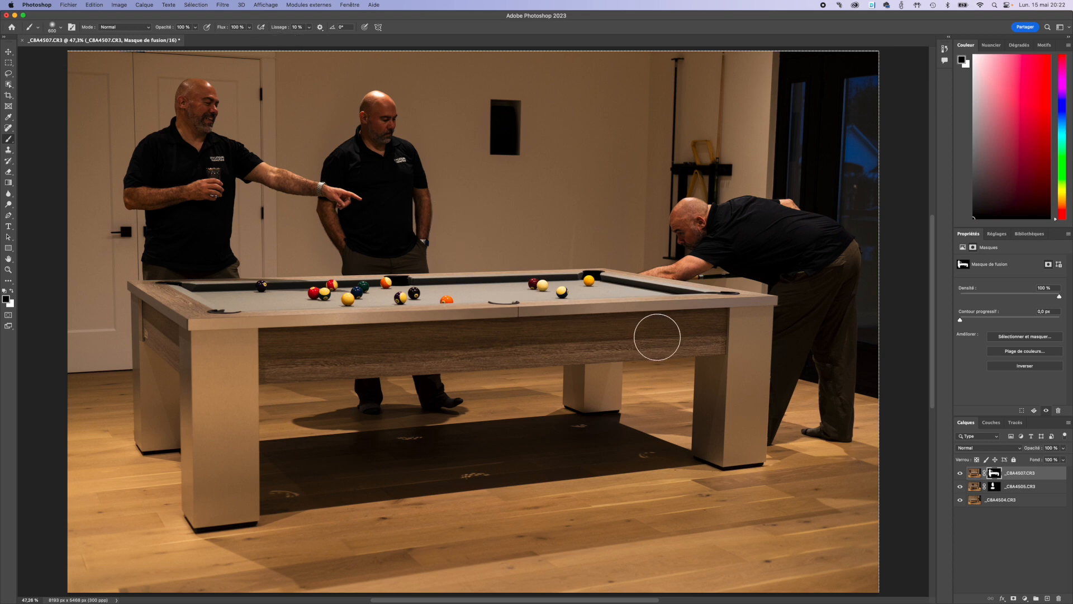
{"action": "key", "text": "bracketright"}
{"action": "key", "text": "bracketright"}
{"action": "key", "text": "bracketright"}
{"action": "mouse_move", "coordinate": [538, 300]}
{"action": "left_mouse_down"}
{"action": "mouse_move", "coordinate": [716, 257]}
{"action": "mouse_move", "coordinate": [744, 223]}
{"action": "left_mouse_up"}
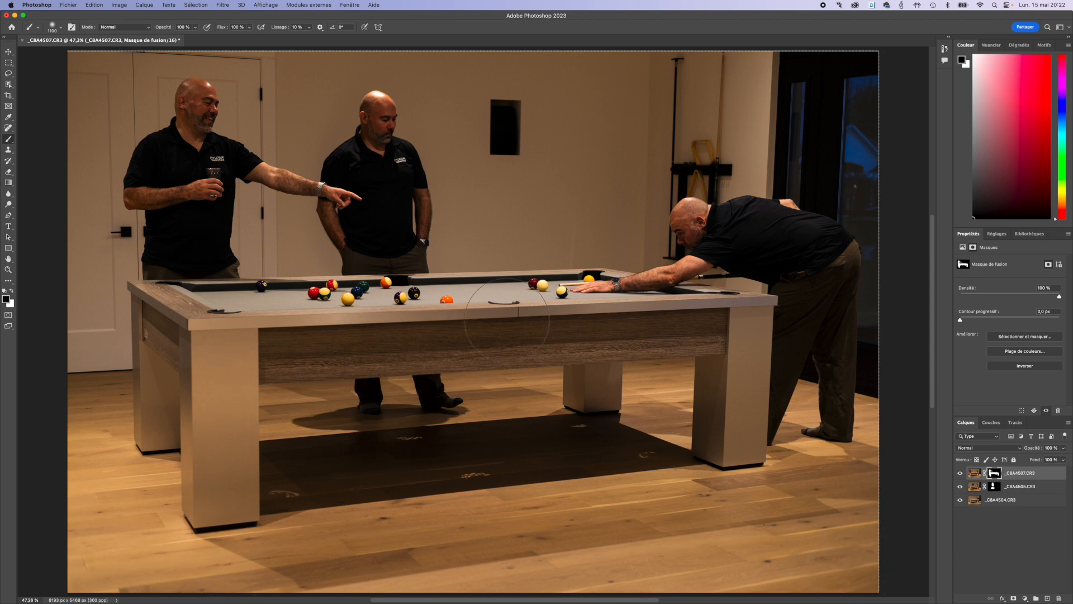
{"action": "left_click_drag", "start_coordinate": [476, 218], "coordinate": [475, 219]}
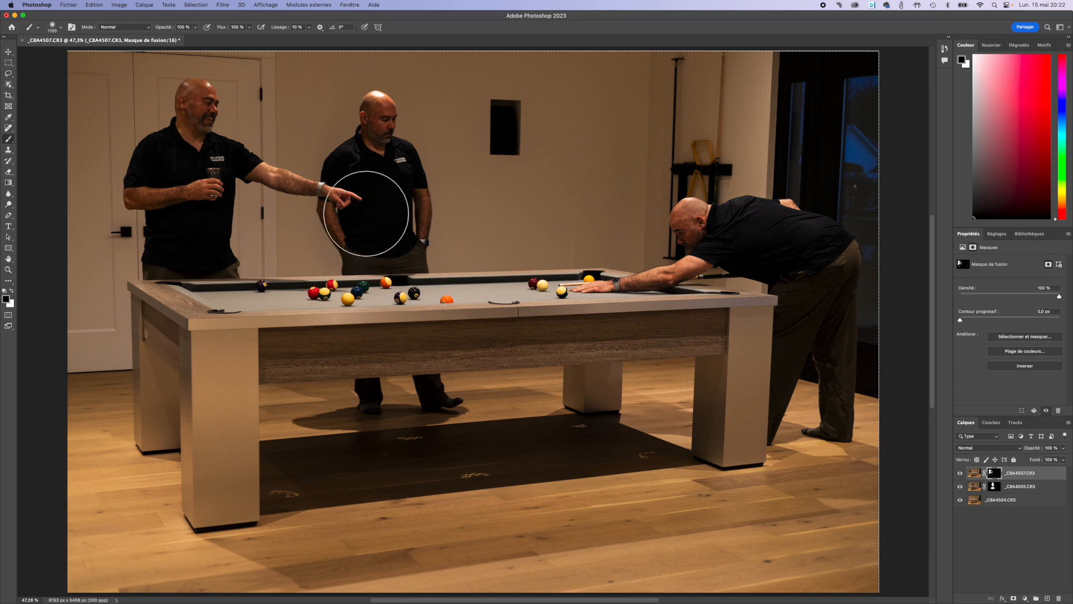
Examine the mask edges around the pointing man's hand and fingertip at 200 %.
{"action": "key", "text": "super+equal"}
{"action": "key", "text": "super+equal"}
{"action": "key", "text": "super+equal"}
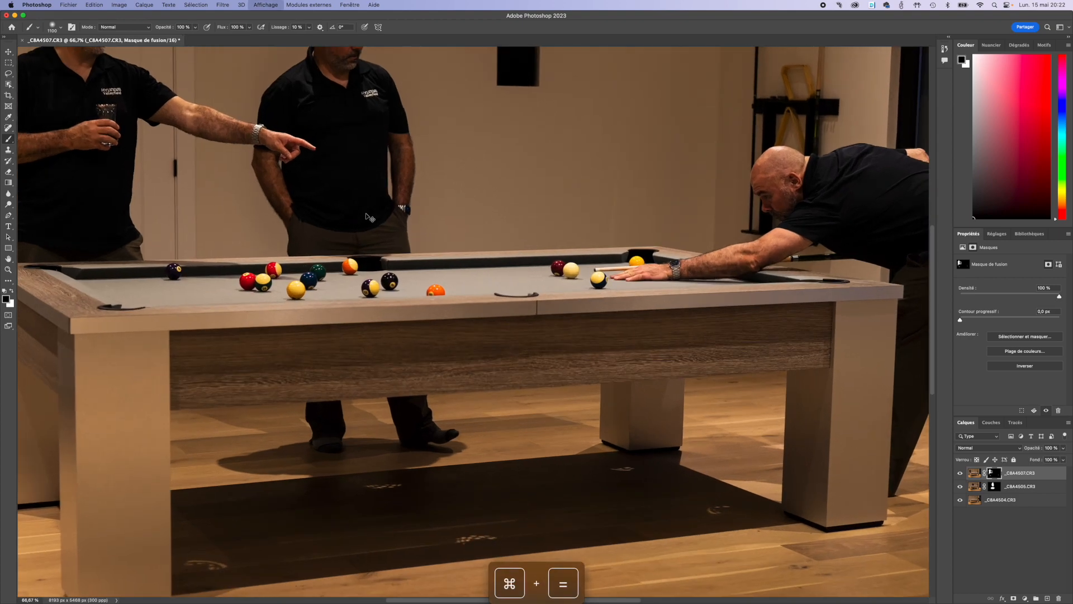
{"action": "scroll", "coordinate": [235, 139], "scroll_direction": "up", "scroll_amount": 5}
{"action": "scroll", "coordinate": [235, 139], "scroll_direction": "left", "scroll_amount": 3}
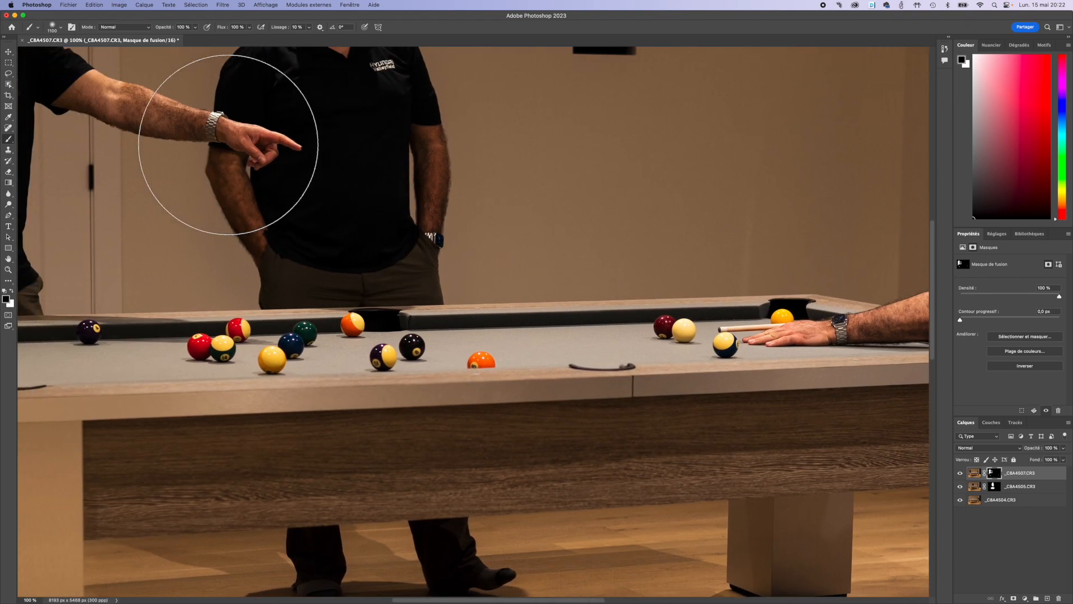
{"action": "key", "text": "super+equal"}
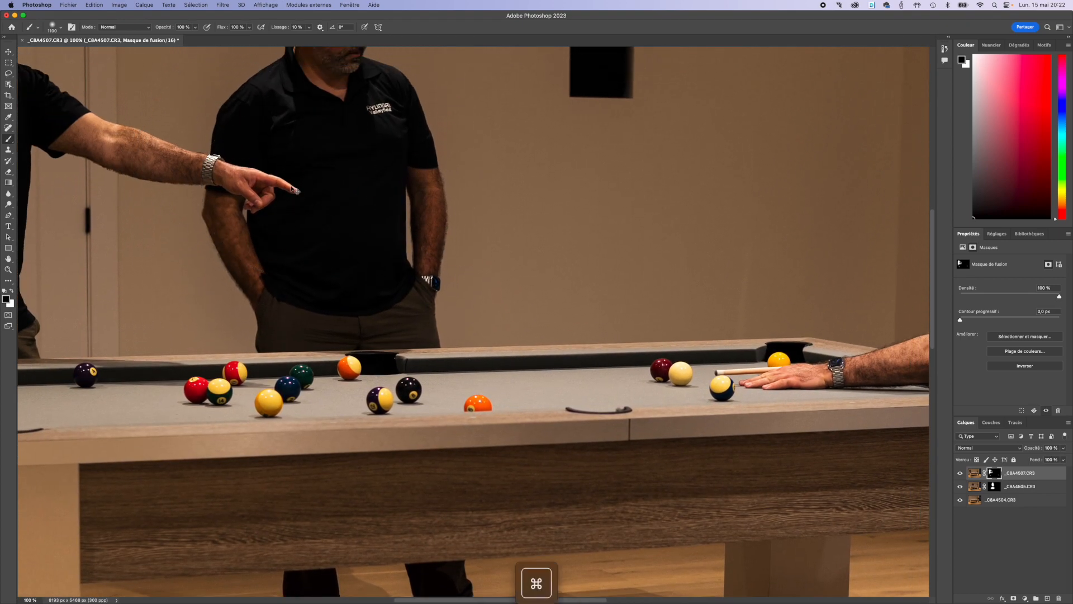
{"action": "scroll", "coordinate": [196, 168], "scroll_direction": "up", "scroll_amount": 5}
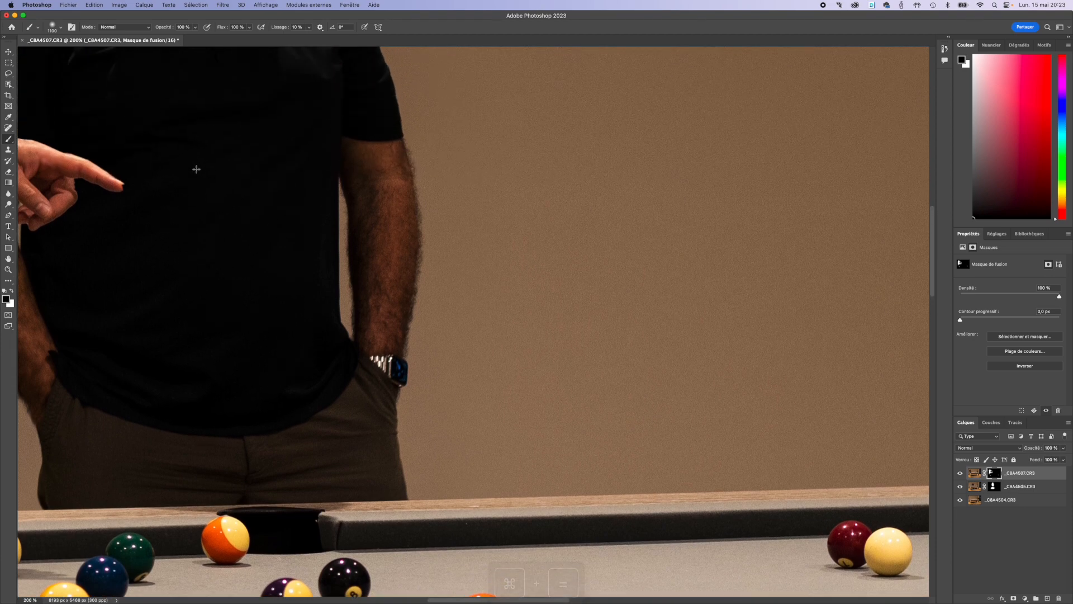
{"action": "scroll", "coordinate": [201, 171], "scroll_direction": "left", "scroll_amount": 5}
{"action": "scroll", "coordinate": [205, 172], "scroll_direction": "left", "scroll_amount": 2}
{"action": "scroll", "coordinate": [207, 174], "scroll_direction": "up", "scroll_amount": 2}
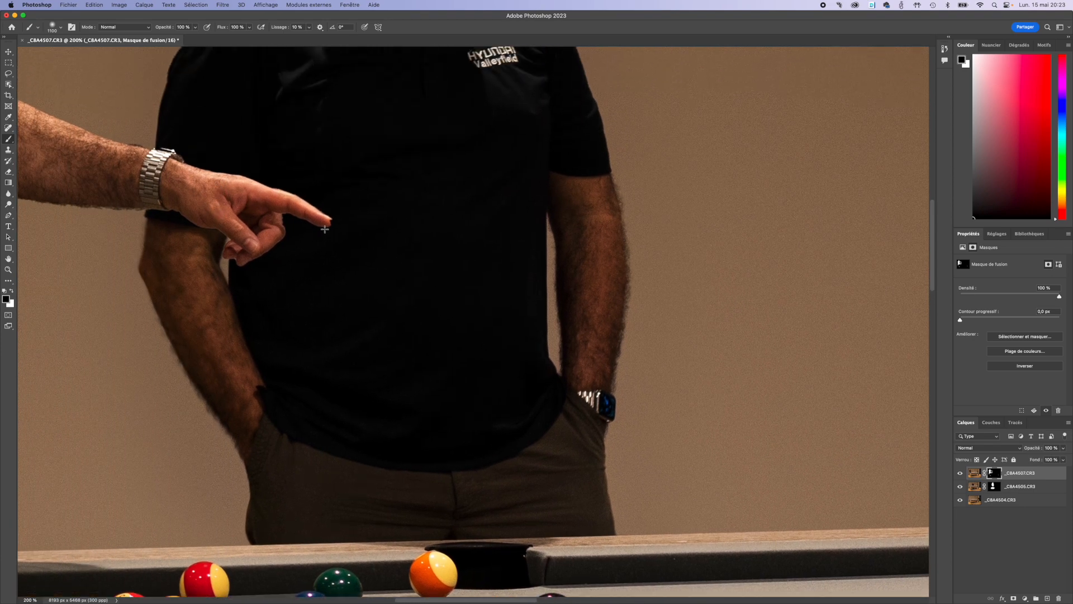
Shrink the brush to a fine tip for the pointing finger and lower its opacity to about 30 %.
{"action": "key", "text": "bracketleft"}
{"action": "key", "text": "bracketleft"}
{"action": "key", "text": "bracketleft"}
{"action": "key", "text": "bracketleft"}
{"action": "key", "text": "bracketleft"}
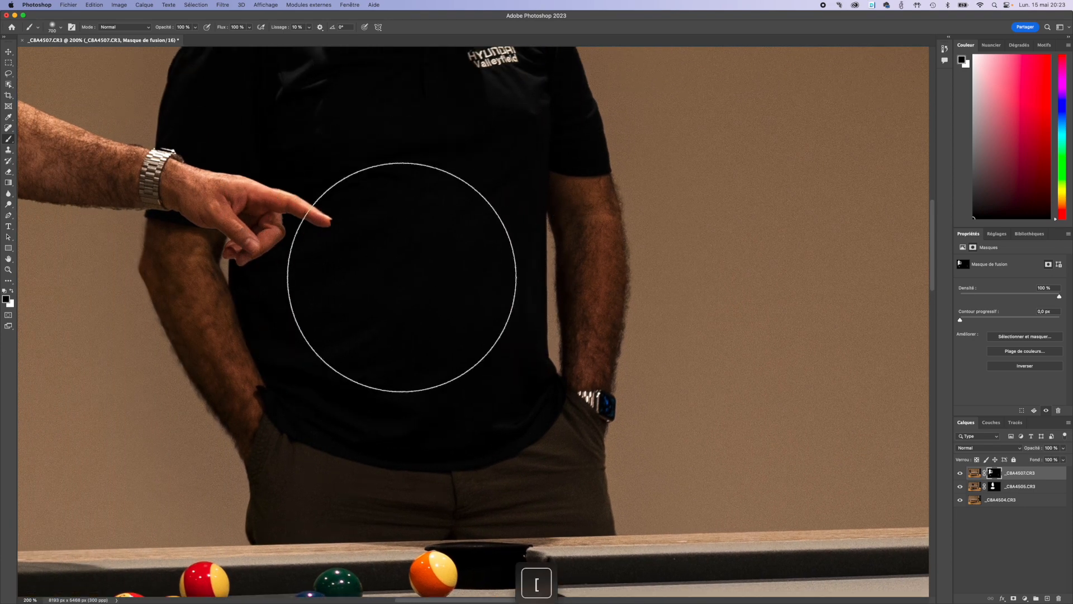
{"action": "key", "text": "bracketleft"}
{"action": "key", "text": "bracketleft"}
{"action": "key", "text": "bracketleft"}
{"action": "key", "text": "bracketleft"}
{"action": "key", "text": "bracketleft"}
{"action": "key", "text": "bracketleft"}
{"action": "key", "text": "bracketleft"}
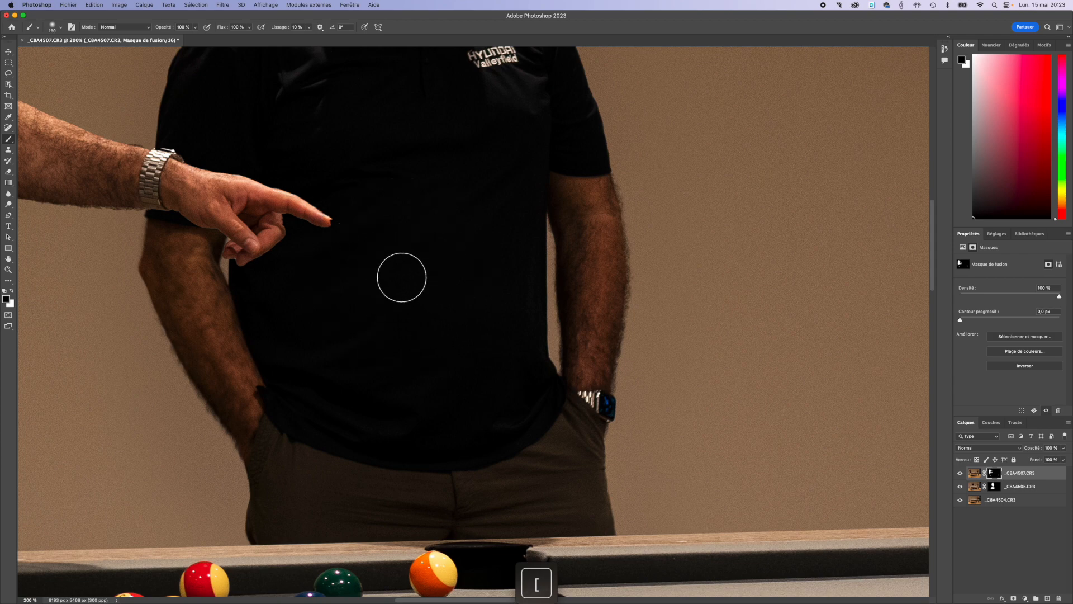
{"action": "key", "text": "bracketleft"}
{"action": "key", "text": "bracketleft"}
{"action": "key", "text": "bracketleft"}
{"action": "key", "text": "bracketleft"}
{"action": "key", "text": "bracketleft"}
{"action": "key", "text": "bracketleft"}
{"action": "key", "text": "bracketleft"}
{"action": "key", "text": "bracketleft"}
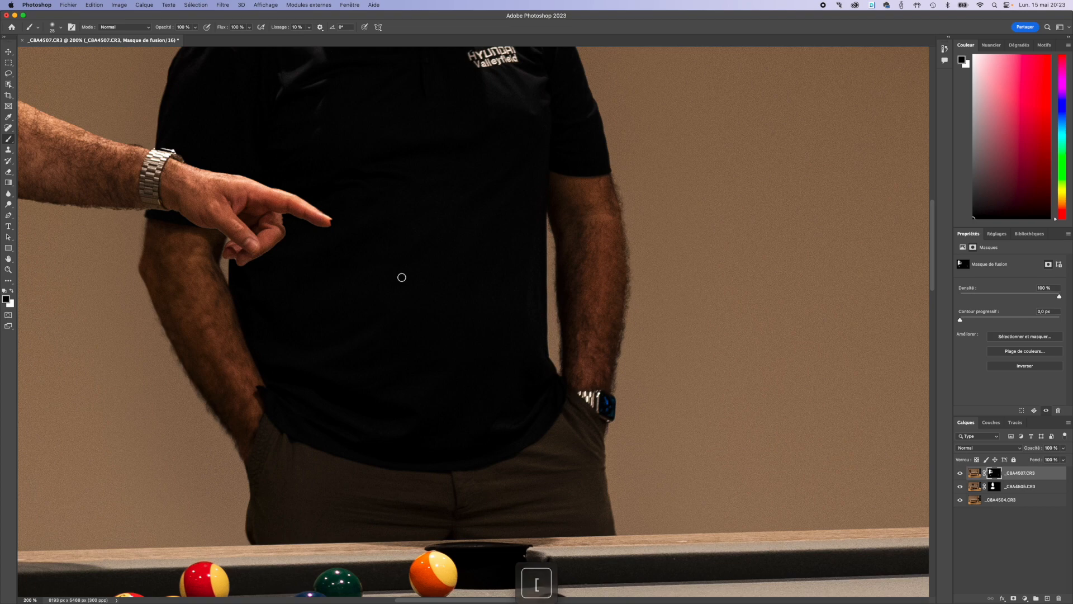
{"action": "key", "text": "bracketleft"}
{"action": "left_click", "coordinate": [195, 27]}
{"action": "left_click_drag", "start_coordinate": [195, 38], "coordinate": [170, 49]}
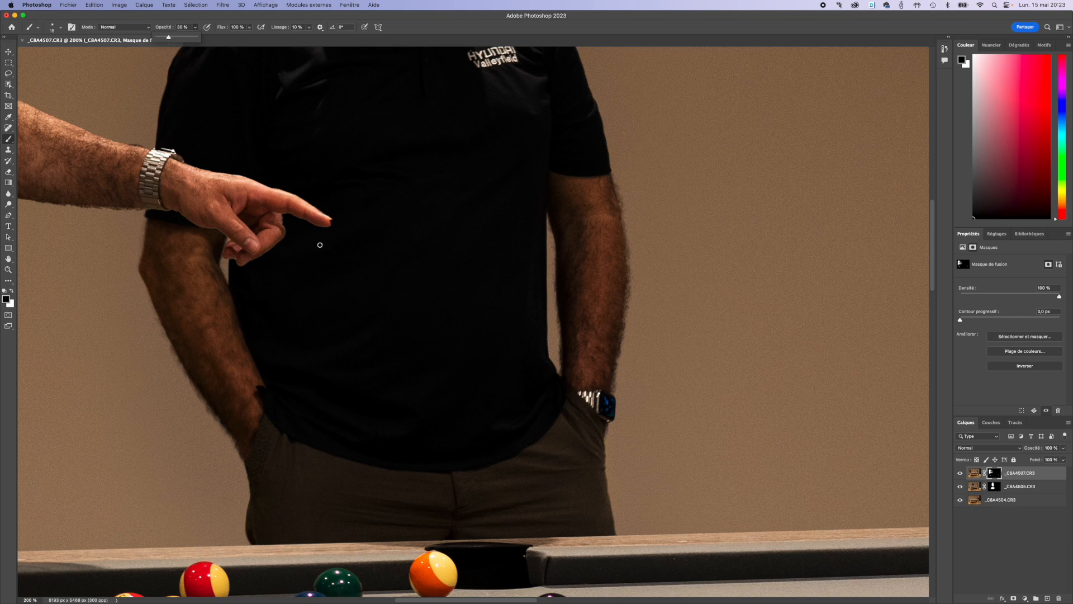
Reduce the brush further and make white the foreground colour for touching up the fingertip's mask at 300 %.
{"action": "key", "text": "super+equal"}
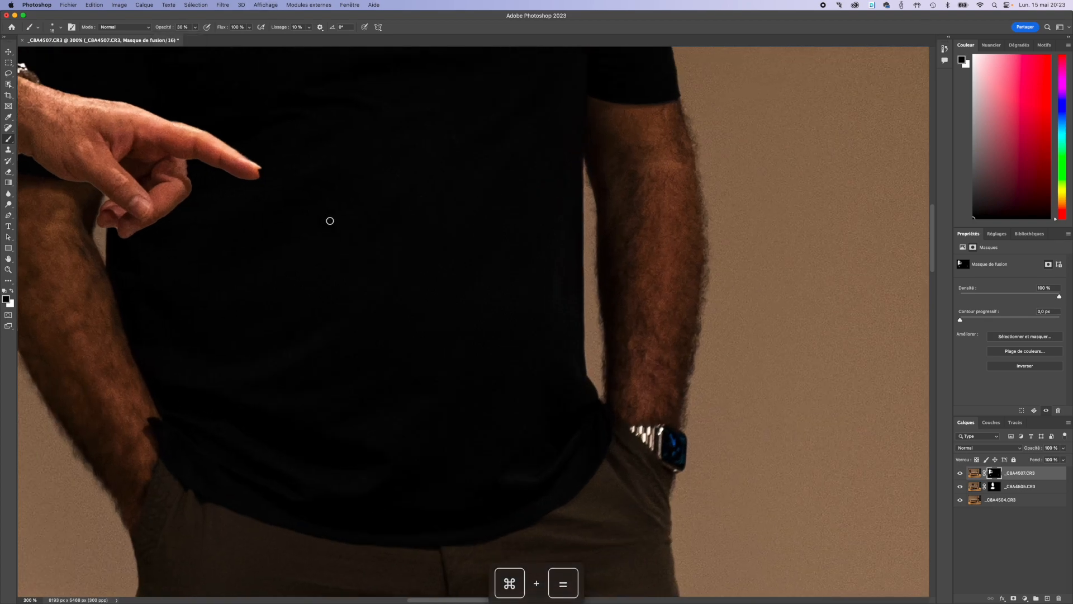
{"action": "key", "text": "bracketleft"}
{"action": "scroll", "coordinate": [254, 171], "scroll_direction": "right", "scroll_amount": 2}
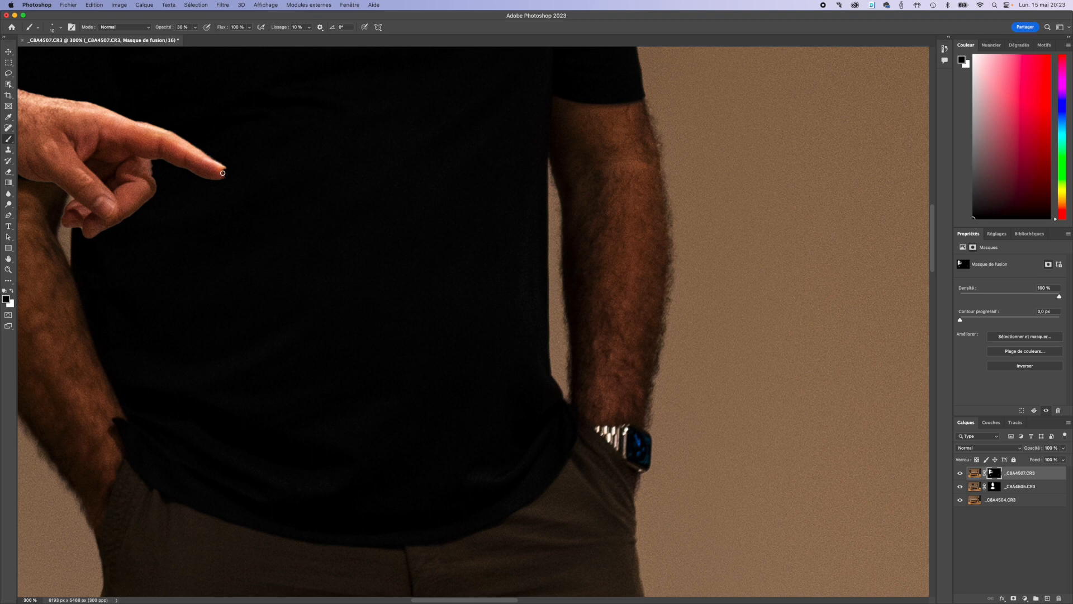
{"action": "scroll", "coordinate": [54, 307], "scroll_direction": "left", "scroll_amount": 1}
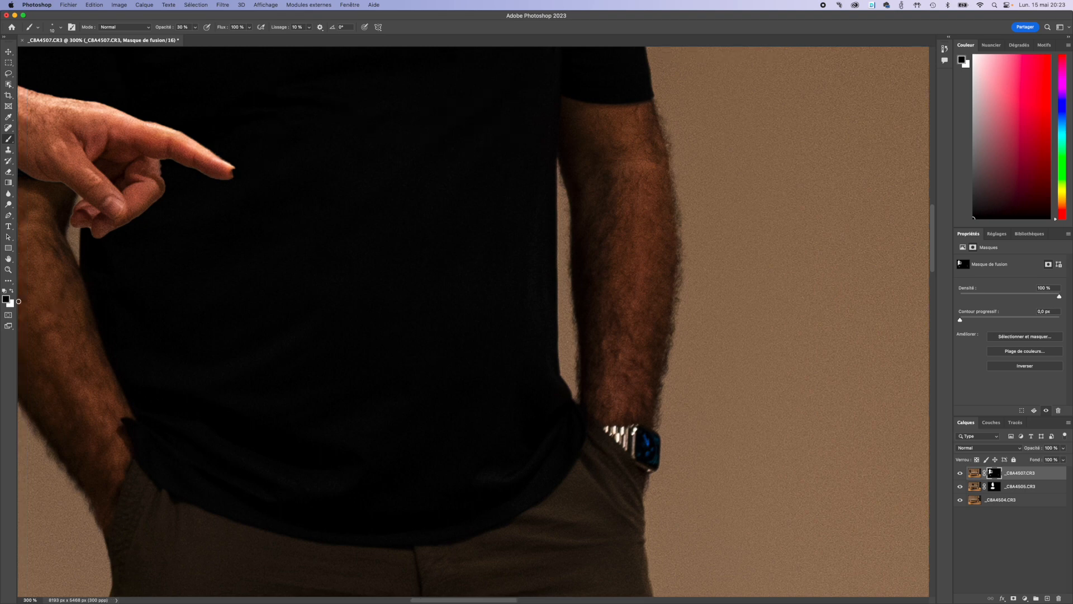
{"action": "left_click", "coordinate": [12, 291]}
{"action": "left_click", "coordinate": [6, 299]}
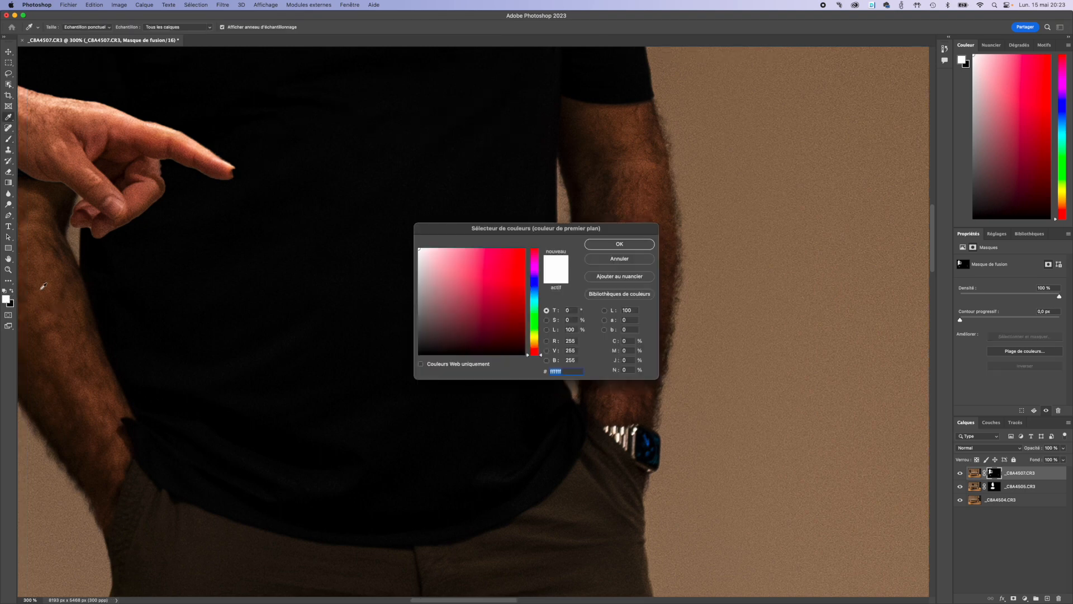
{"action": "left_click", "coordinate": [643, 262]}
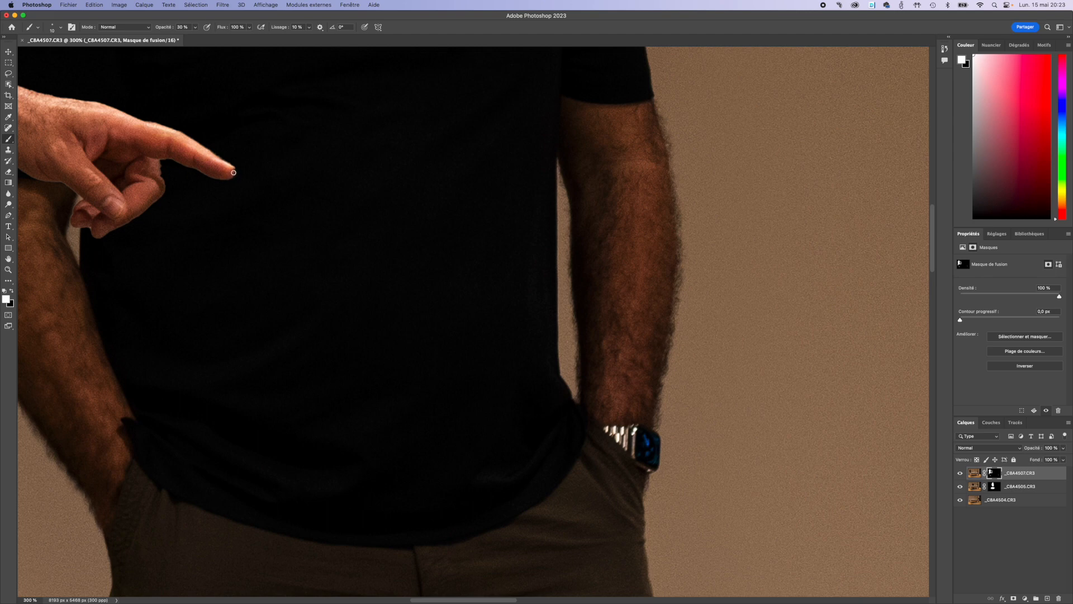
Check how the pointing hand blends over the standing man, view the whole composite and enlarge the brush.
{"action": "scroll", "coordinate": [216, 162], "scroll_direction": "left", "scroll_amount": 3}
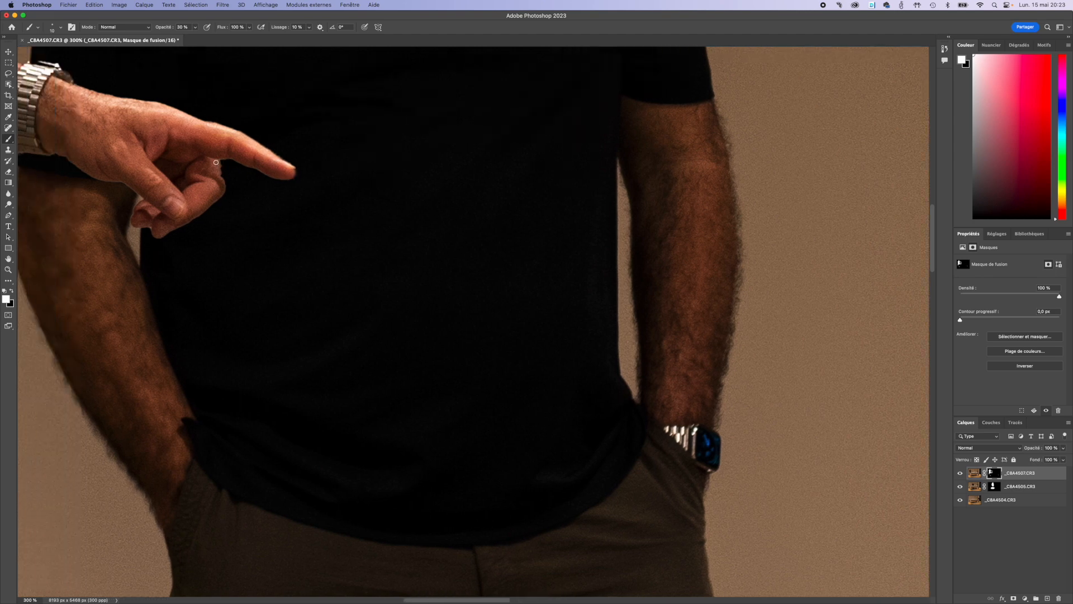
{"action": "scroll", "coordinate": [216, 162], "scroll_direction": "left", "scroll_amount": 3}
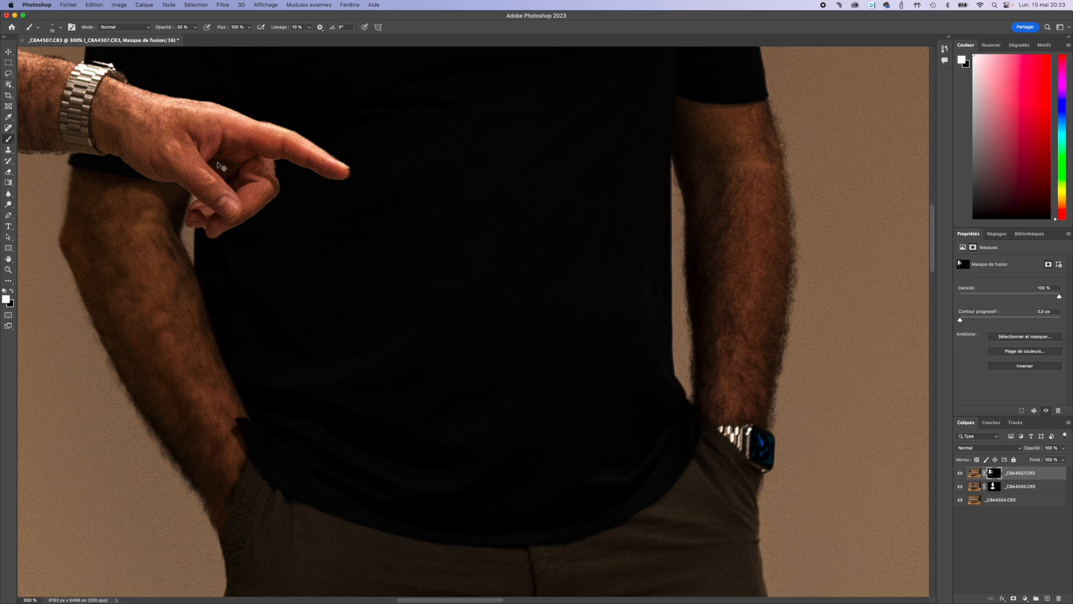
{"action": "key", "text": "super+0"}
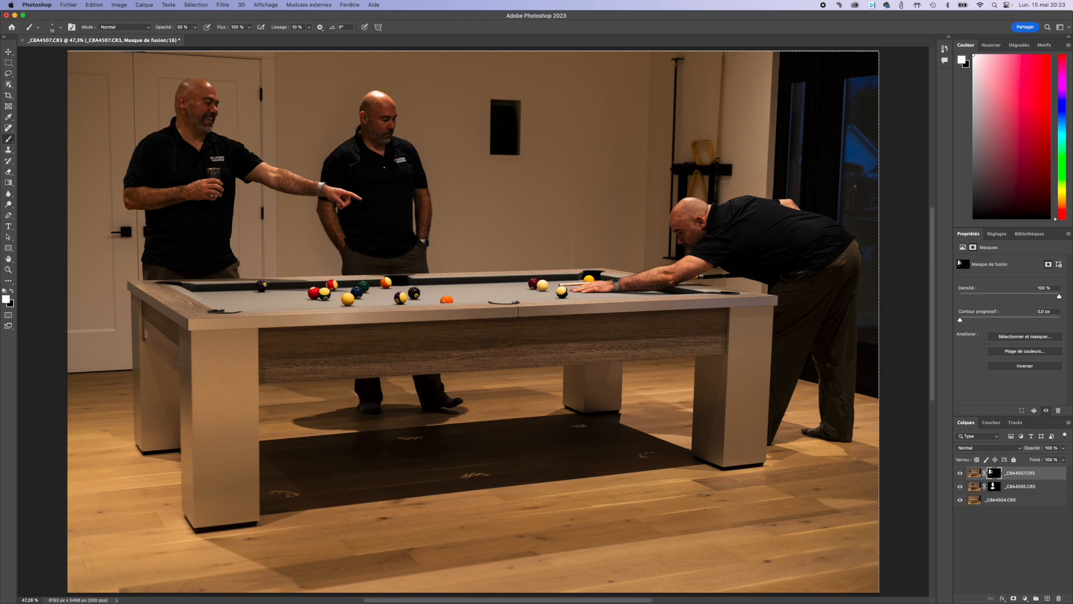
{"action": "key", "text": "bracketright"}
{"action": "key", "text": "bracketright"}
Quit Photoshop and save the changes to the composite document.
{"action": "left_click", "coordinate": [68, 5]}
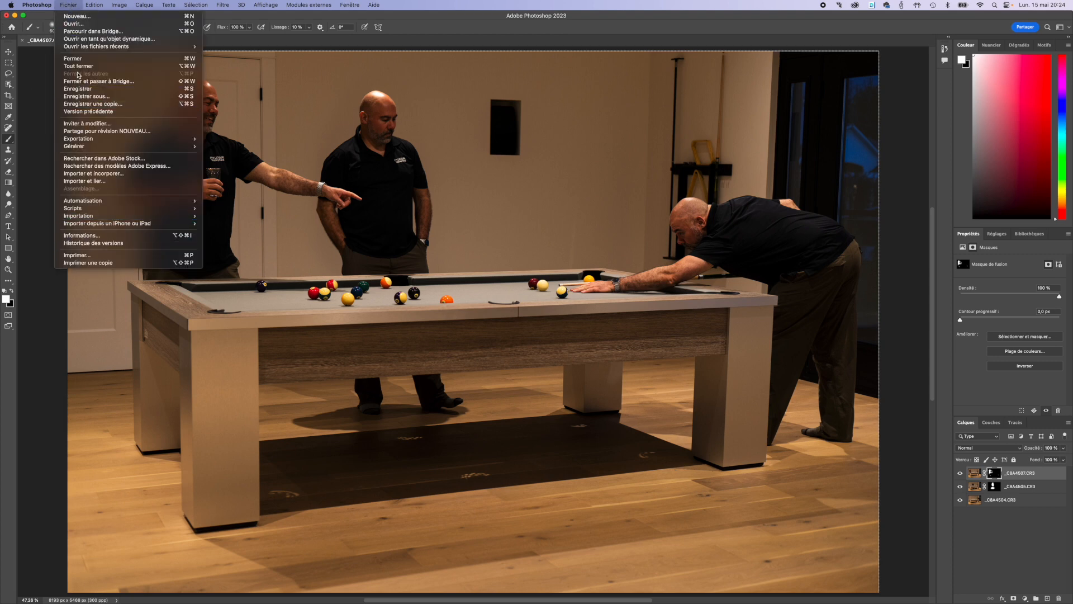
{"action": "mouse_move", "coordinate": [37, 5]}
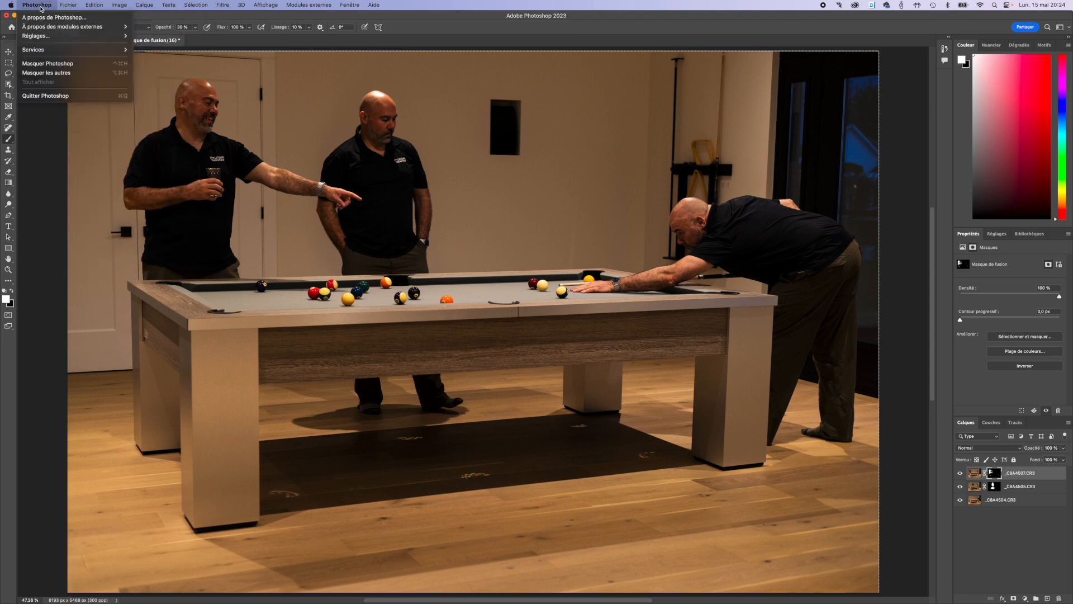
{"action": "left_click", "coordinate": [37, 97]}
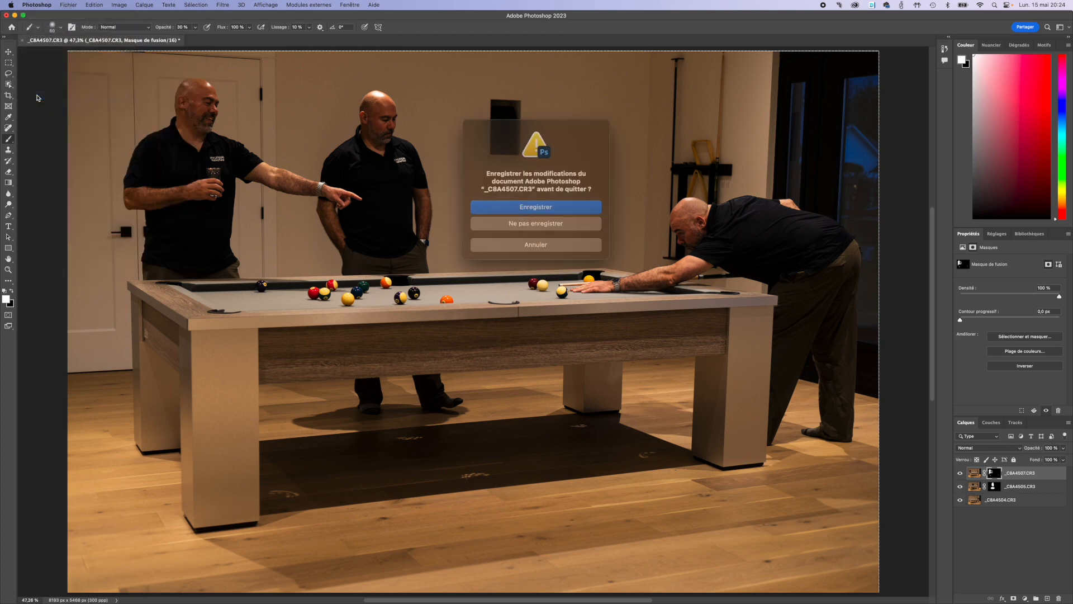
{"action": "left_click", "coordinate": [539, 208]}
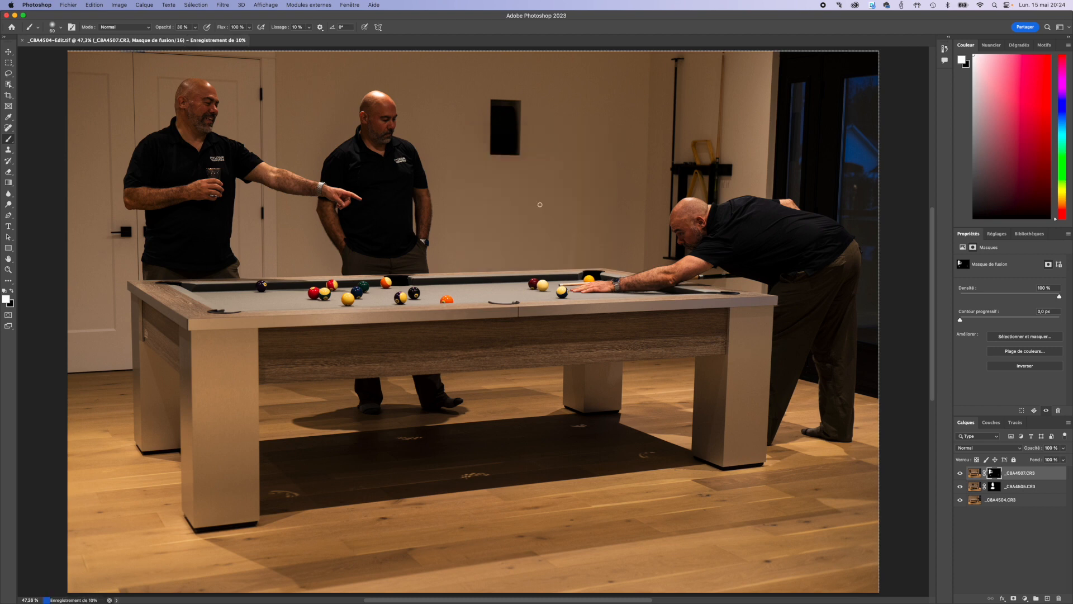
Switch to Lightroom Classic and crop a strip of floor off the bottom of _C8A4504-Edit.tif with the aspect ratio unlocked.
{"action": "scroll", "coordinate": [540, 205], "scroll_direction": "right", "scroll_amount": 5}
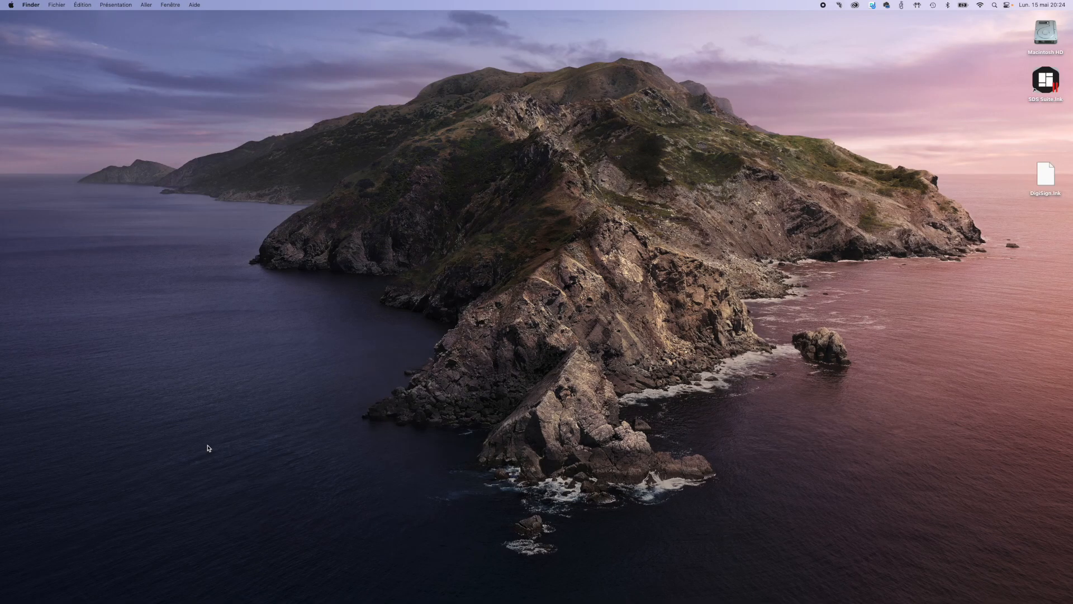
{"action": "key", "text": "ctrl+Right"}
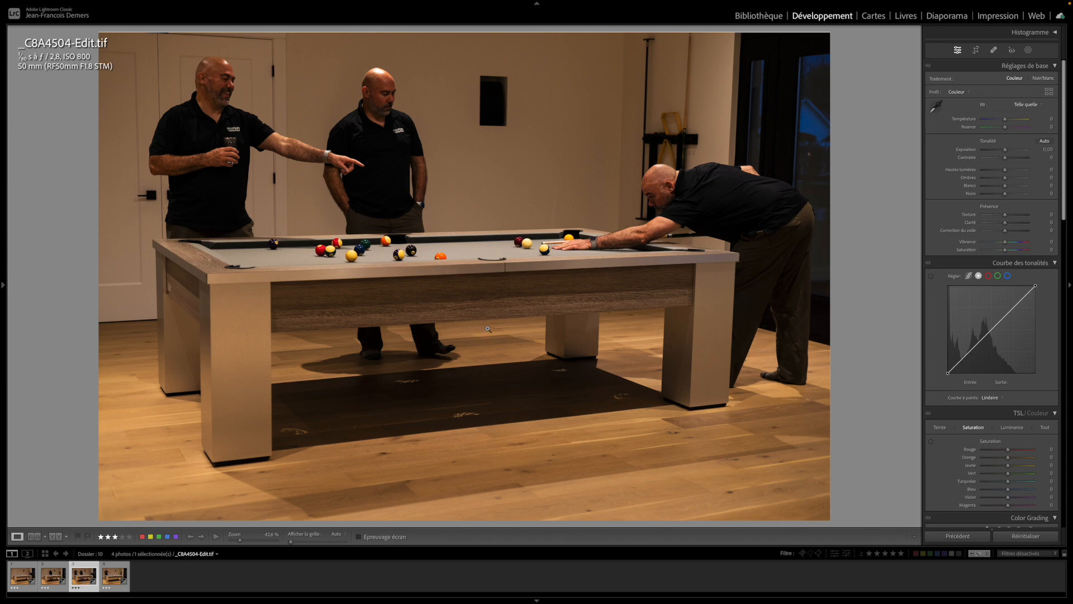
{"action": "key", "text": "r"}
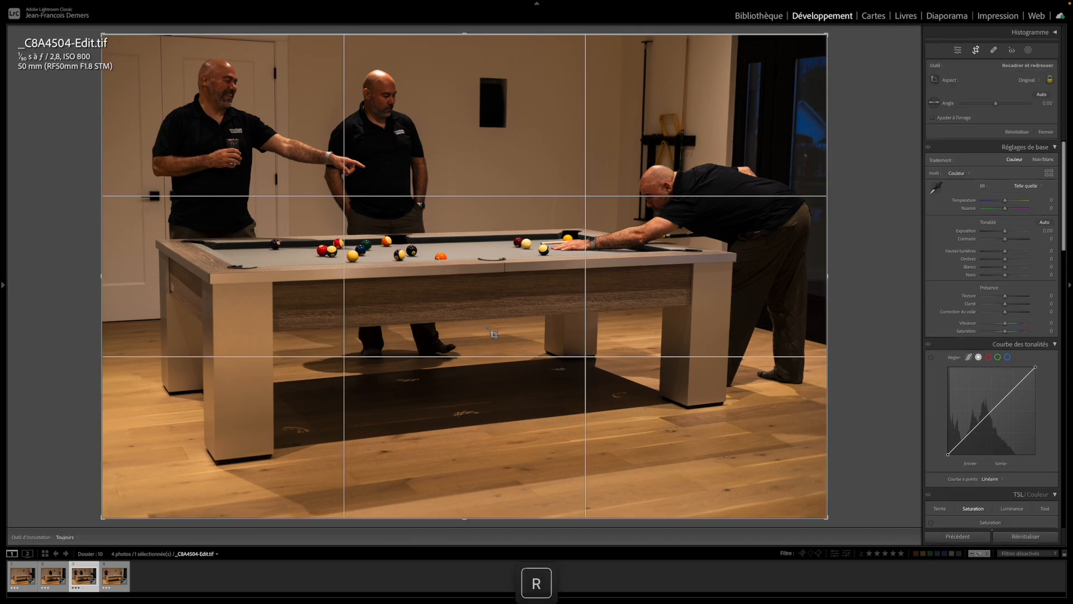
{"action": "left_click", "coordinate": [1050, 81]}
{"action": "left_click_drag", "start_coordinate": [464, 519], "coordinate": [464, 495]}
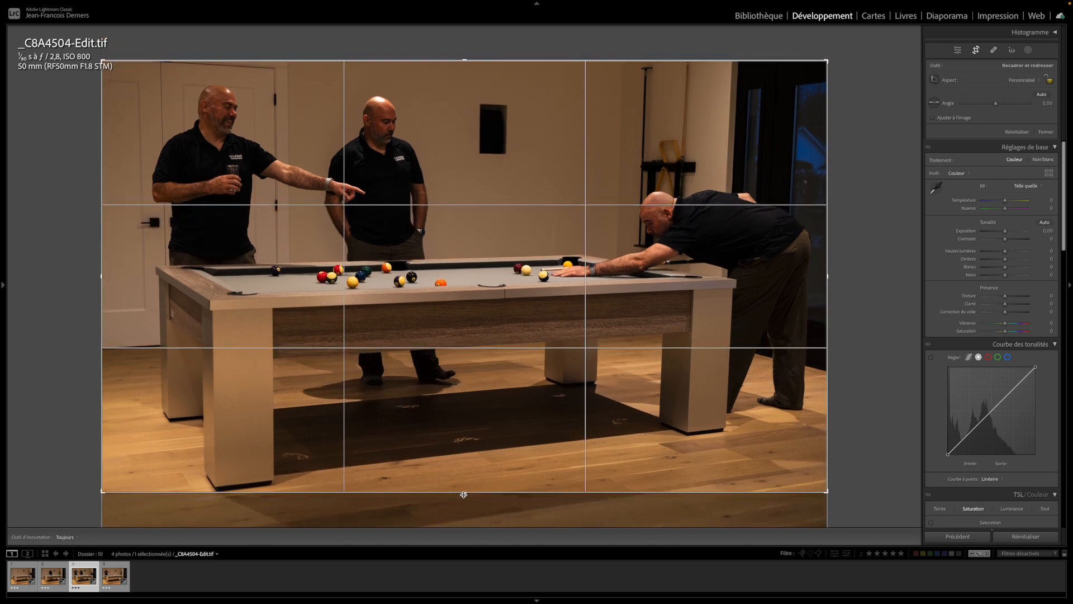
{"action": "key", "text": "Return"}
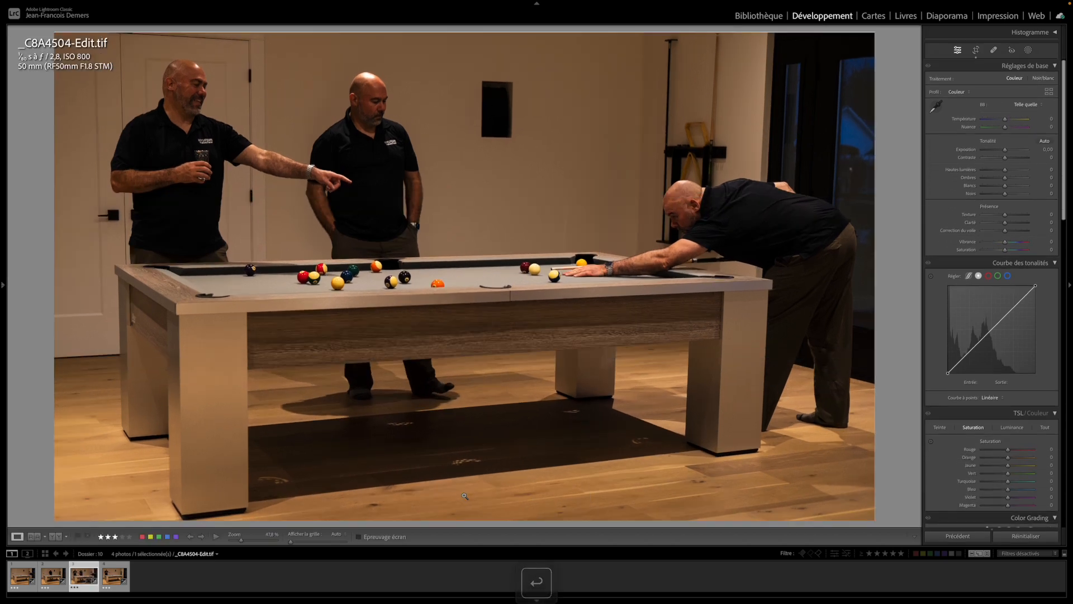